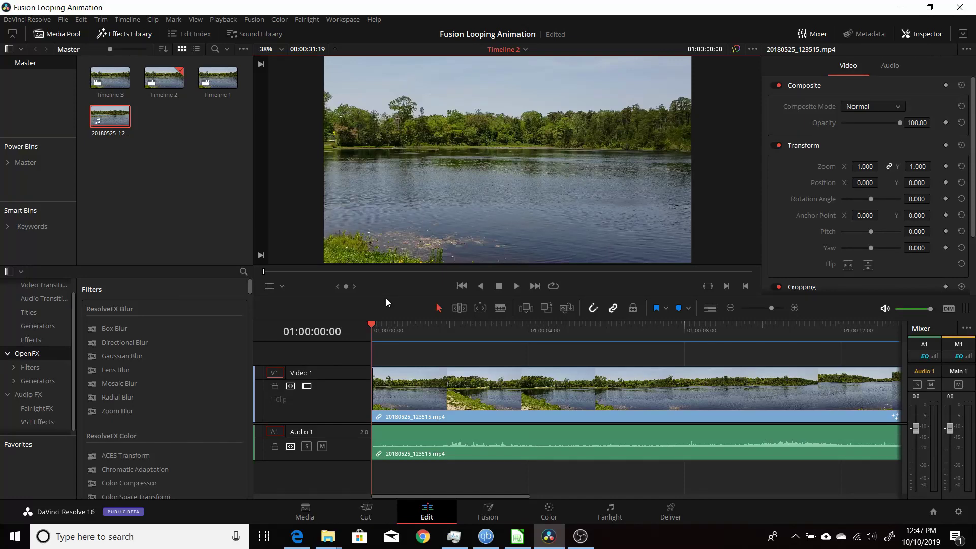
# Preview the current timeline, switch to Timeline 3, and open it on the Fusion page.
pyautogui.click(517, 286)
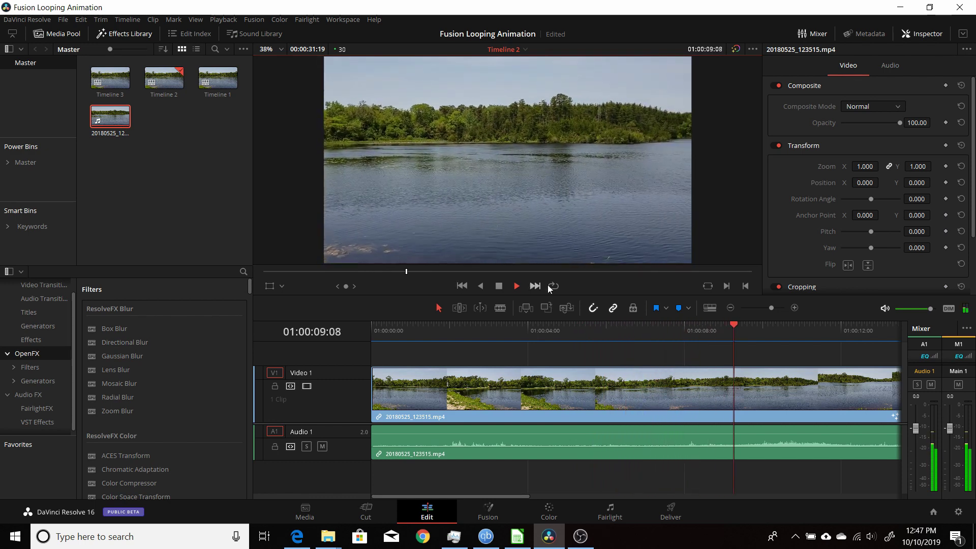
pyautogui.click(499, 285)
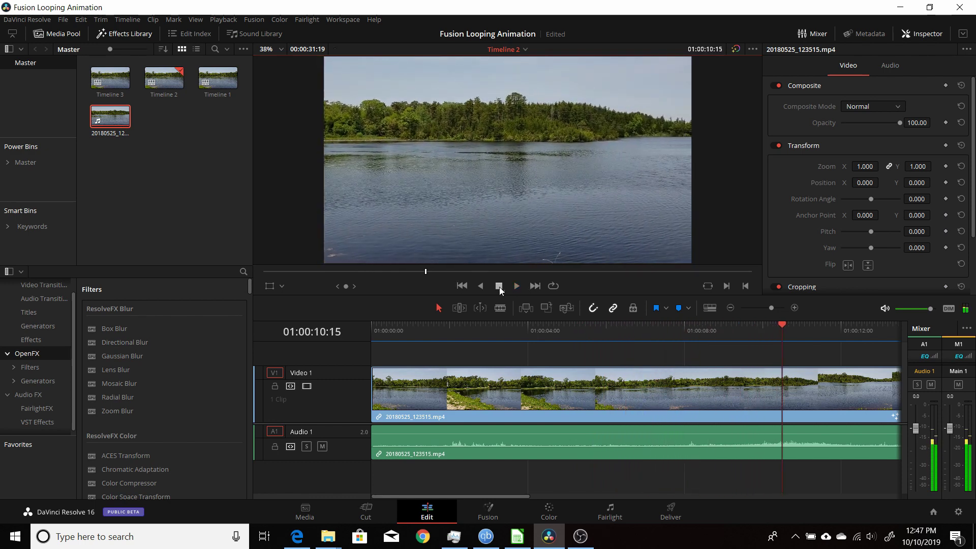
pyautogui.click(525, 49)
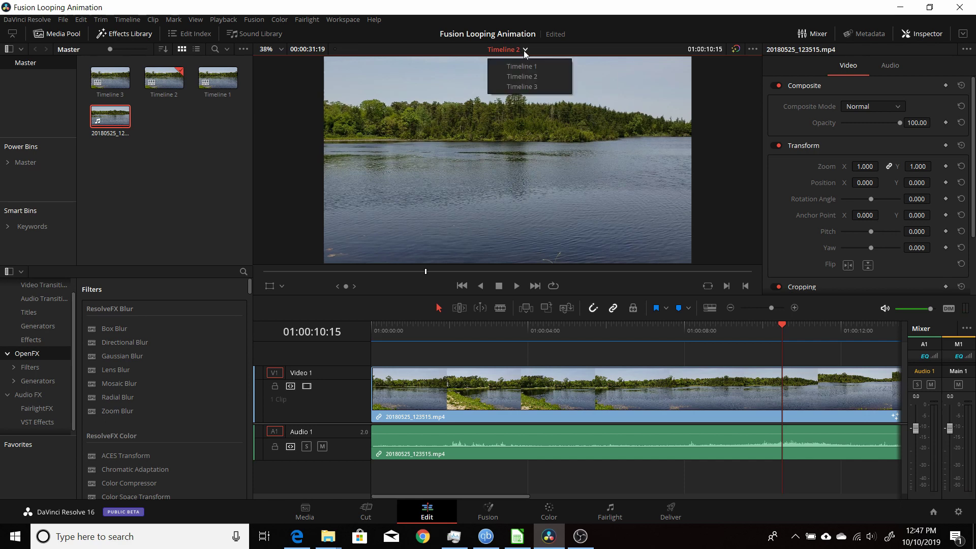
pyautogui.click(523, 85)
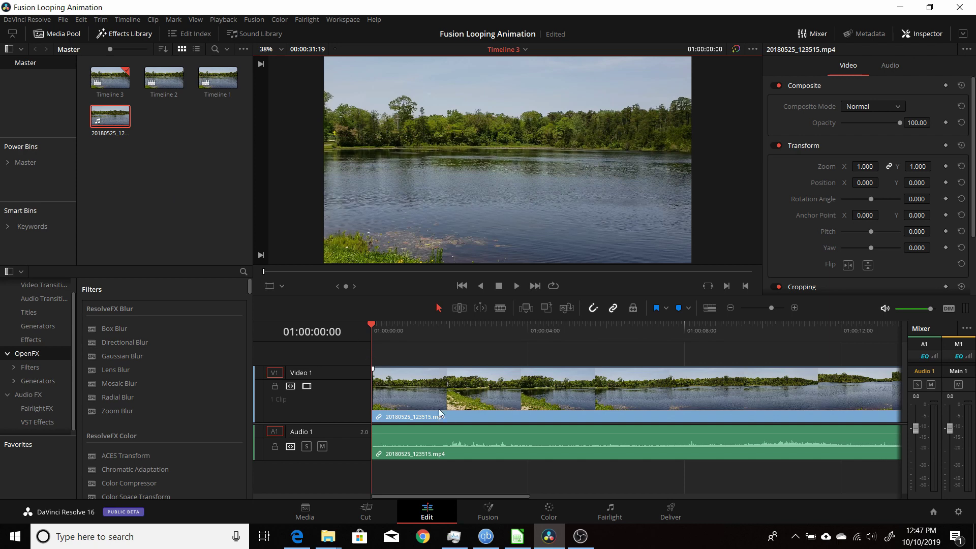
pyautogui.click(484, 513)
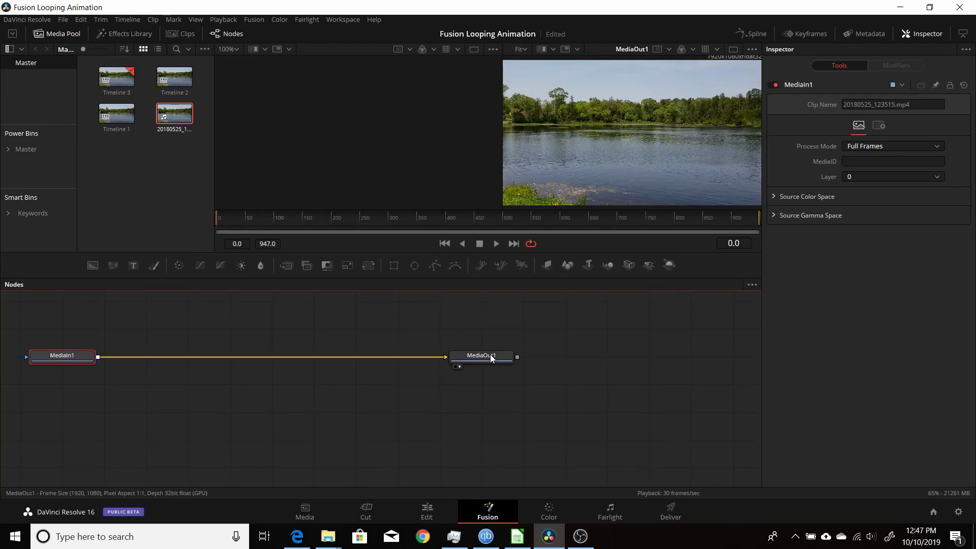
# Move MediaOut1 far right and MediaIn1 lower to clear space in the node graph.
pyautogui.moveTo(492, 357); pyautogui.dragTo(712, 371)
pyautogui.moveTo(363, 345); pyautogui.dragTo(357, 410)
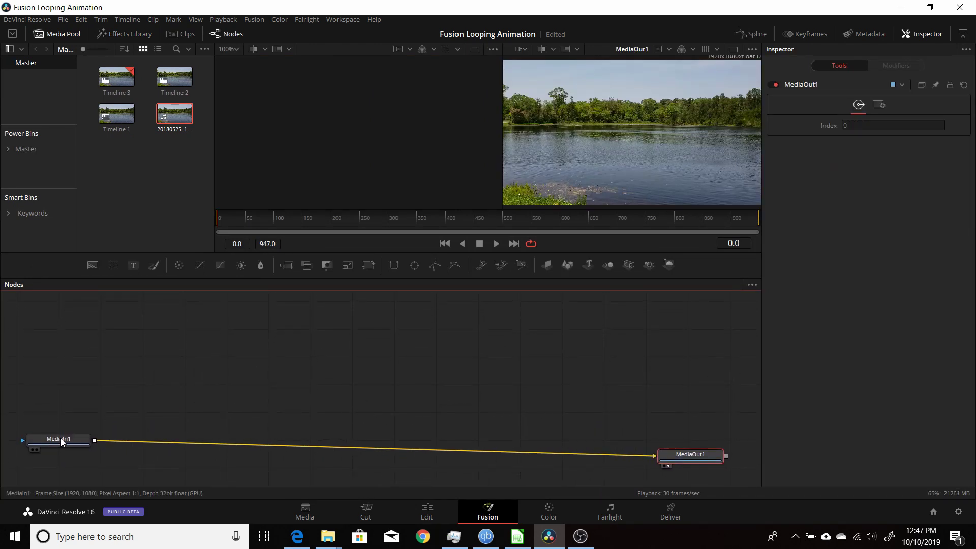
pyautogui.moveTo(61, 438); pyautogui.dragTo(64, 452)
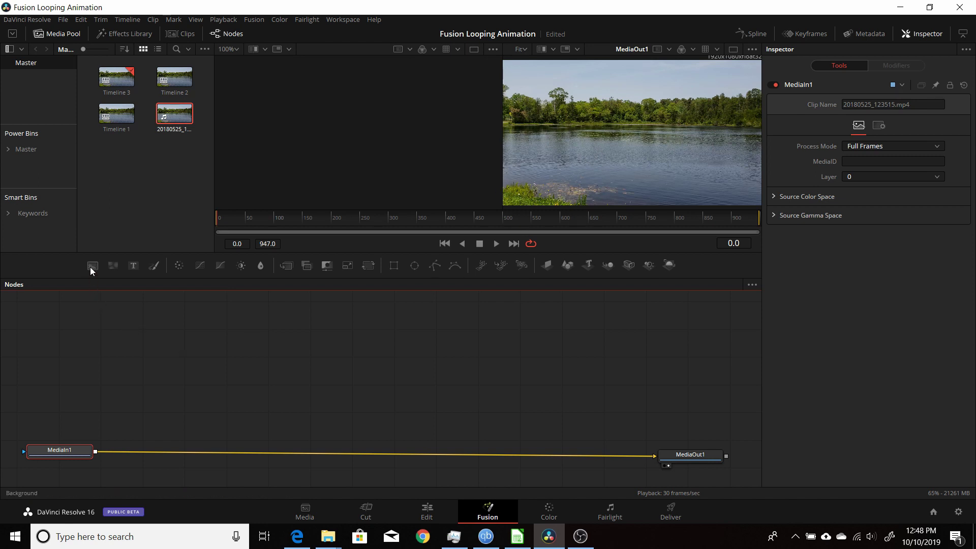
# Add Background, Text+ and Transform nodes, merged and chained after Merge1.
pyautogui.moveTo(91, 265); pyautogui.dragTo(88, 368)
pyautogui.moveTo(134, 268); pyautogui.dragTo(124, 372)
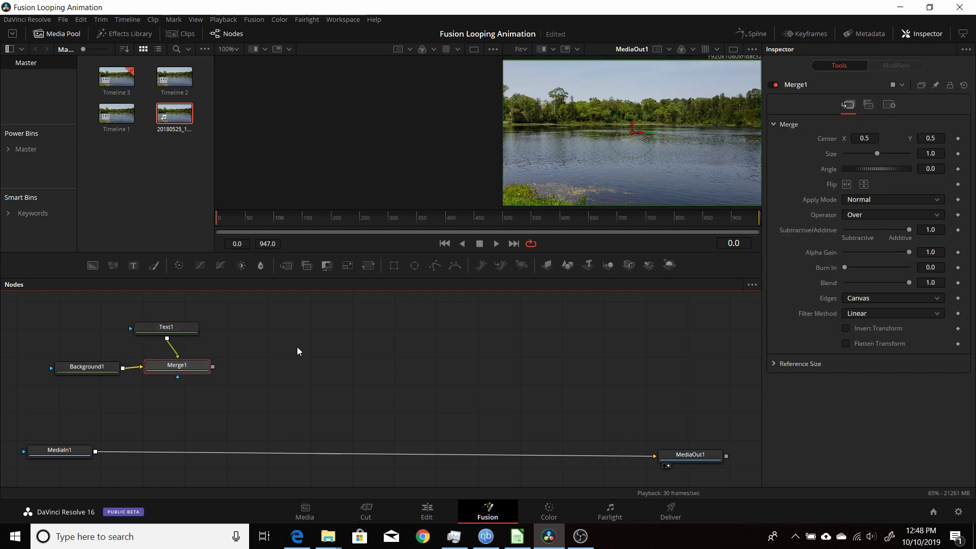
pyautogui.click(368, 265)
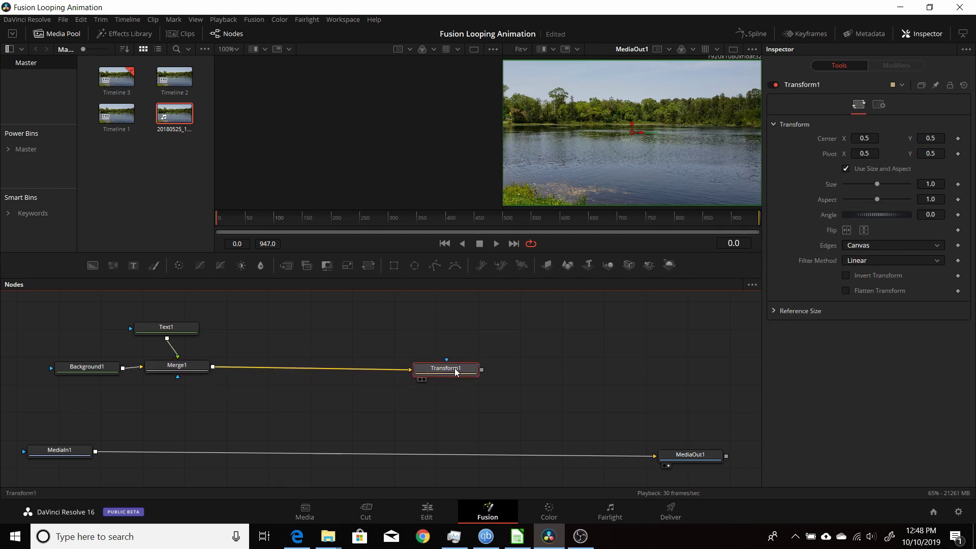
# Set Text1's styled text to 'Resolve 16' and show Transform1 in viewer 2.
pyautogui.click(166, 327)
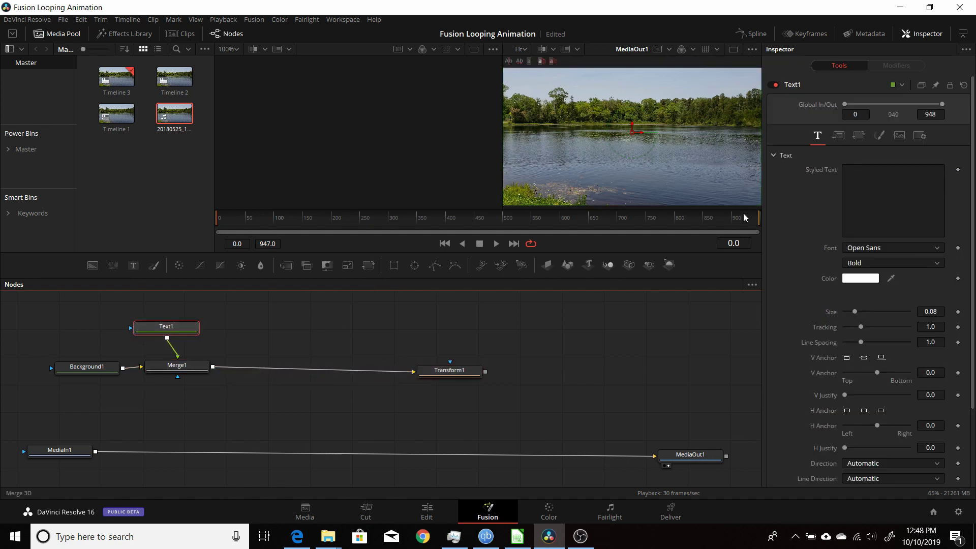
pyautogui.click(865, 175)
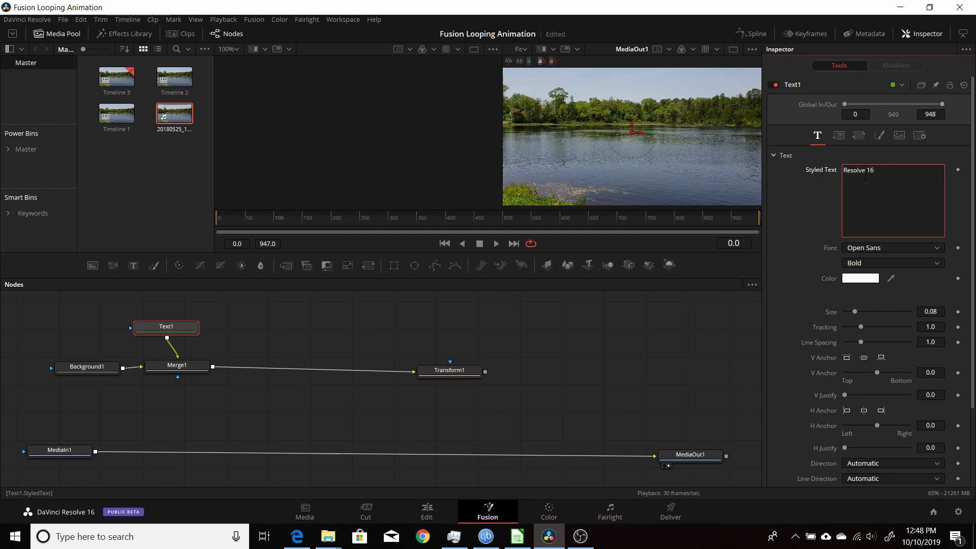
pyautogui.click(200, 367)
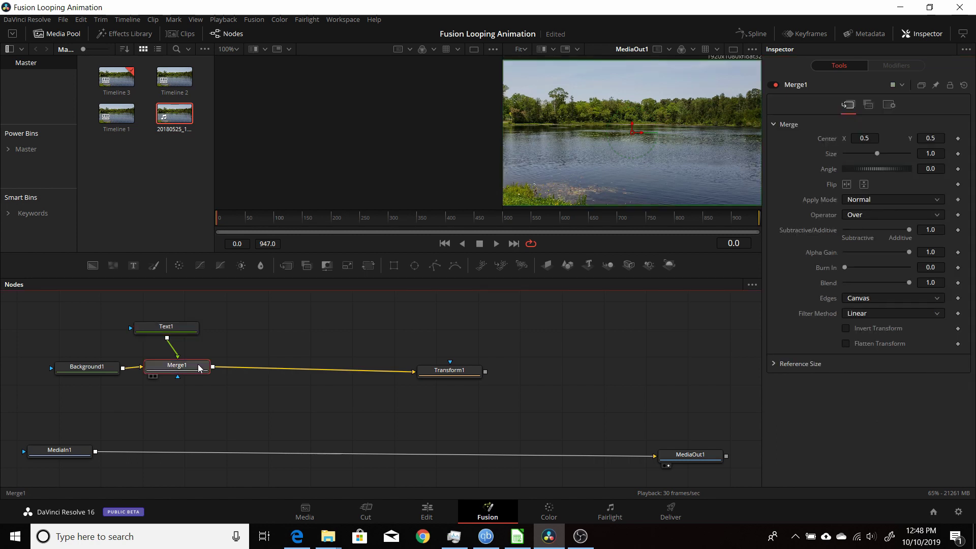
pyautogui.click(426, 377)
pyautogui.press('2')
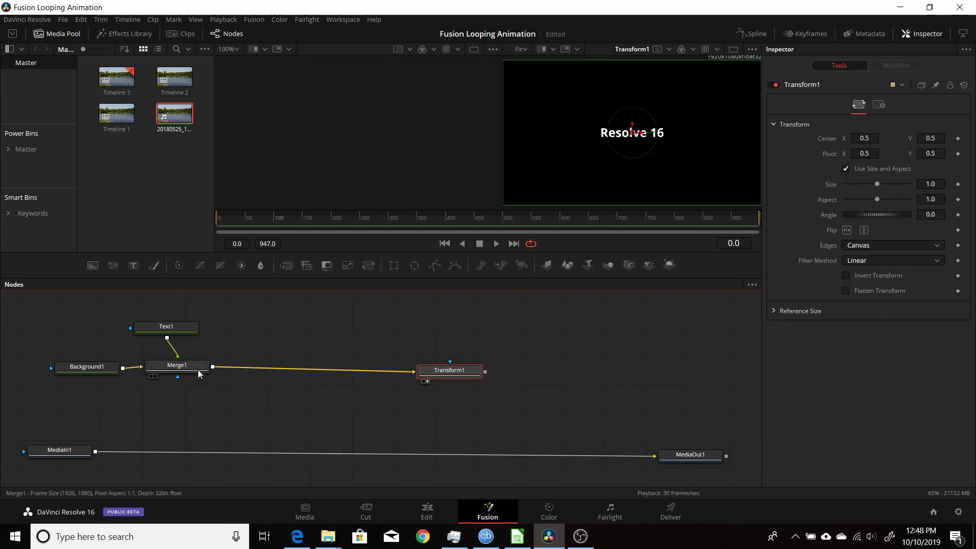
# Crop Background1 with a Rectangle1 mask of height 0.227272 into a thin black bar.
pyautogui.moveTo(102, 371); pyautogui.dragTo(92, 371)
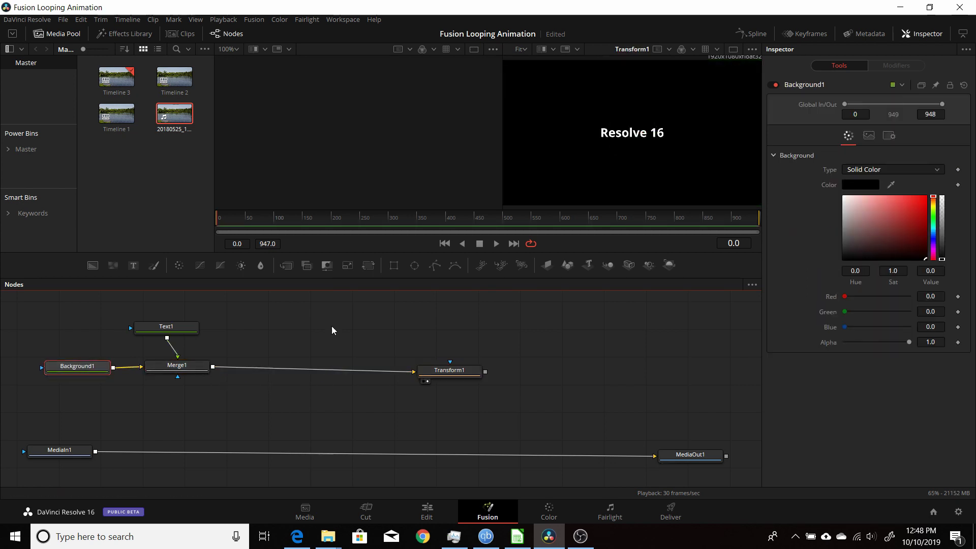
pyautogui.click(395, 266)
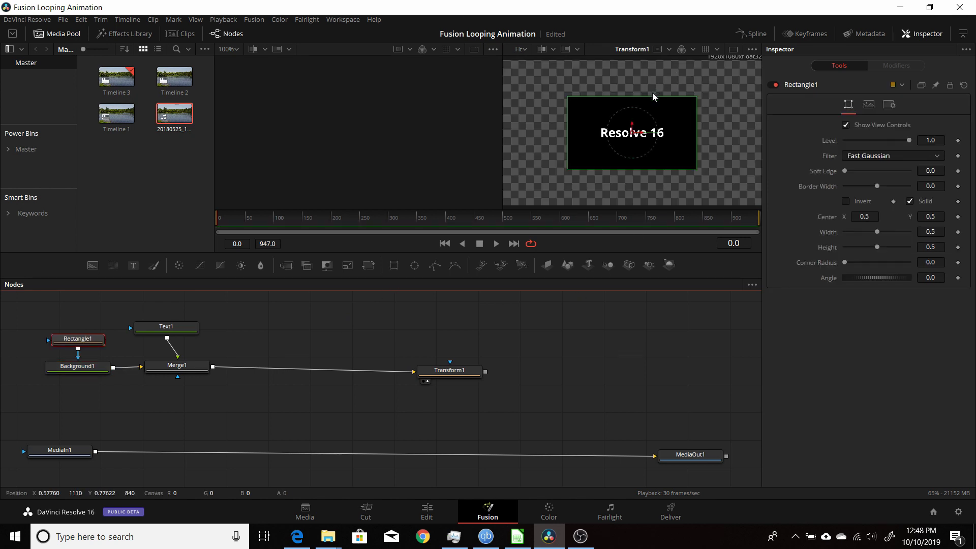
pyautogui.moveTo(652, 98); pyautogui.dragTo(655, 121)
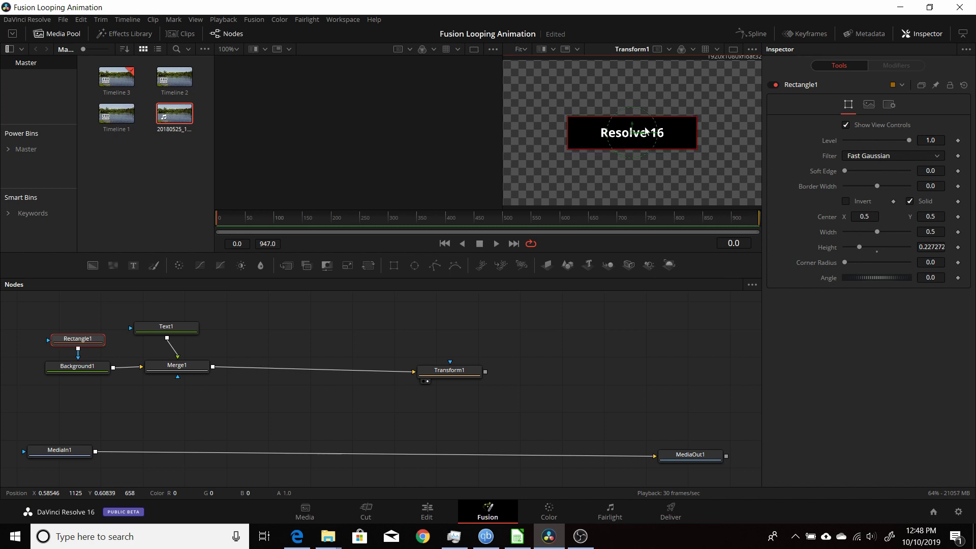
pyautogui.moveTo(446, 374); pyautogui.dragTo(445, 373)
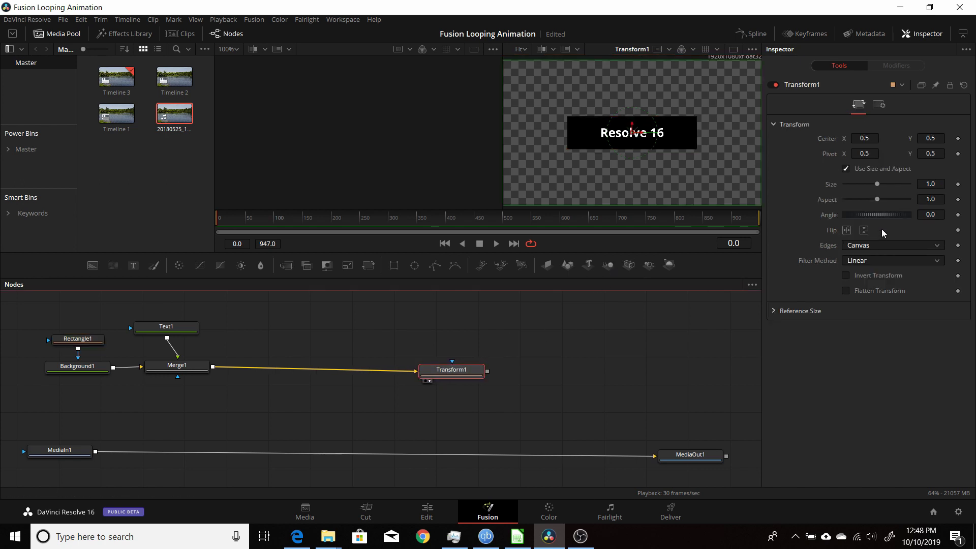
# Scale Transform1 to 0.8 and place the title bar at centre 0.195, 0.161 in the lower left.
pyautogui.moveTo(878, 189); pyautogui.dragTo(871, 188)
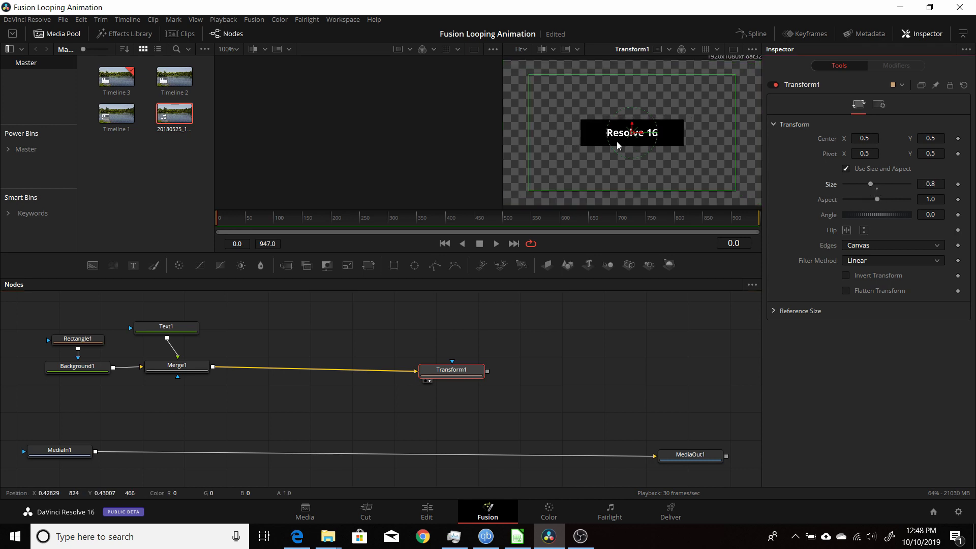
pyautogui.moveTo(632, 137); pyautogui.dragTo(553, 186)
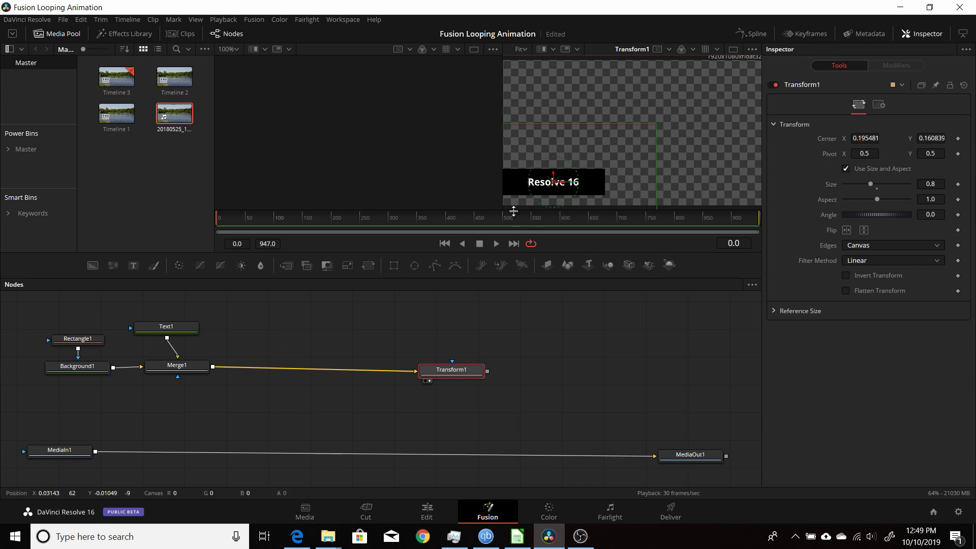
pyautogui.moveTo(175, 306); pyautogui.dragTo(345, 373)
# Insert a Paint1 node between Background1 and Merge1 and choose the PolylineStroke tool.
pyautogui.click(98, 374)
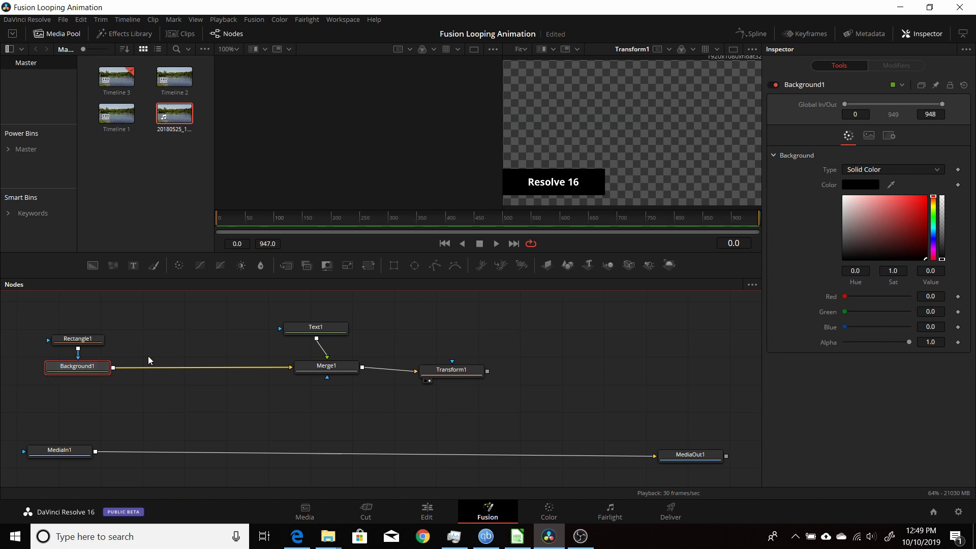
pyautogui.click(154, 266)
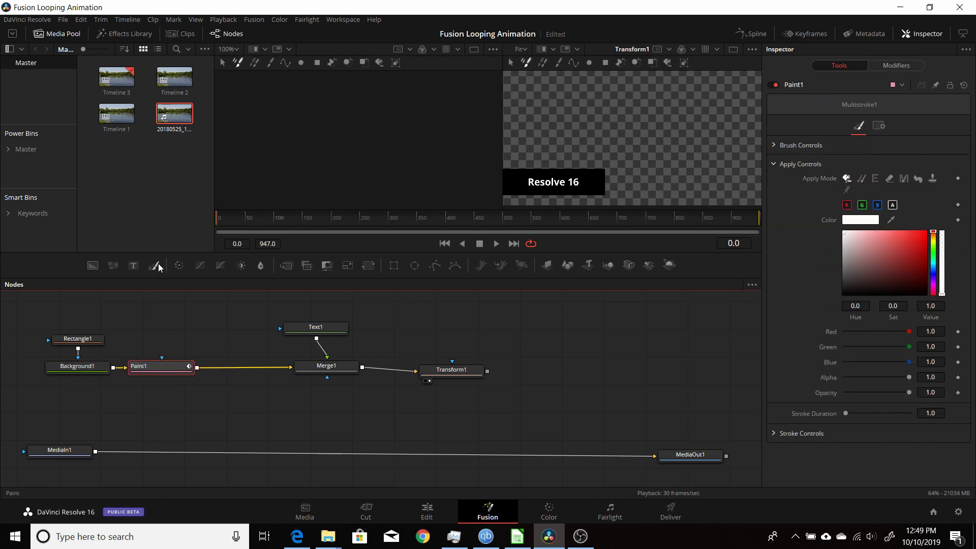
pyautogui.moveTo(155, 369); pyautogui.dragTo(345, 197)
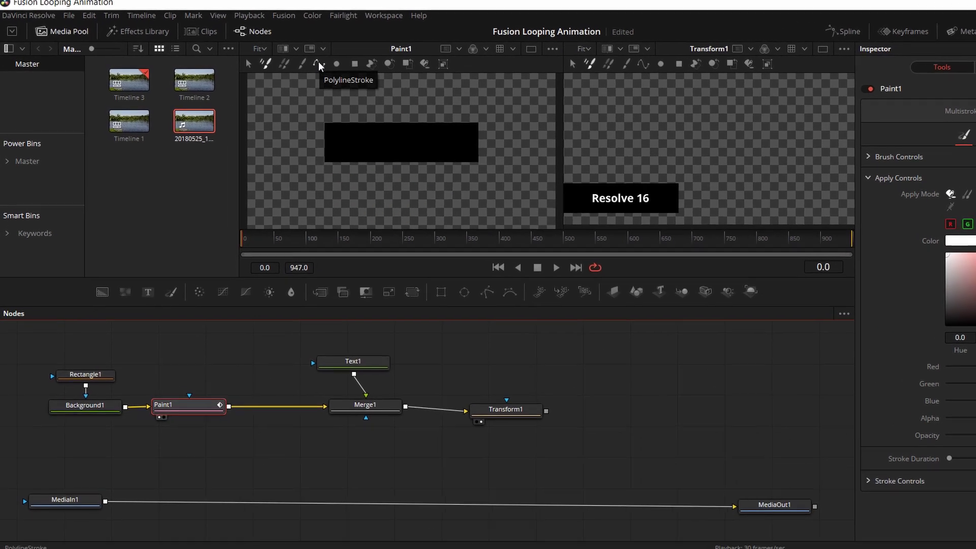
pyautogui.click(318, 63)
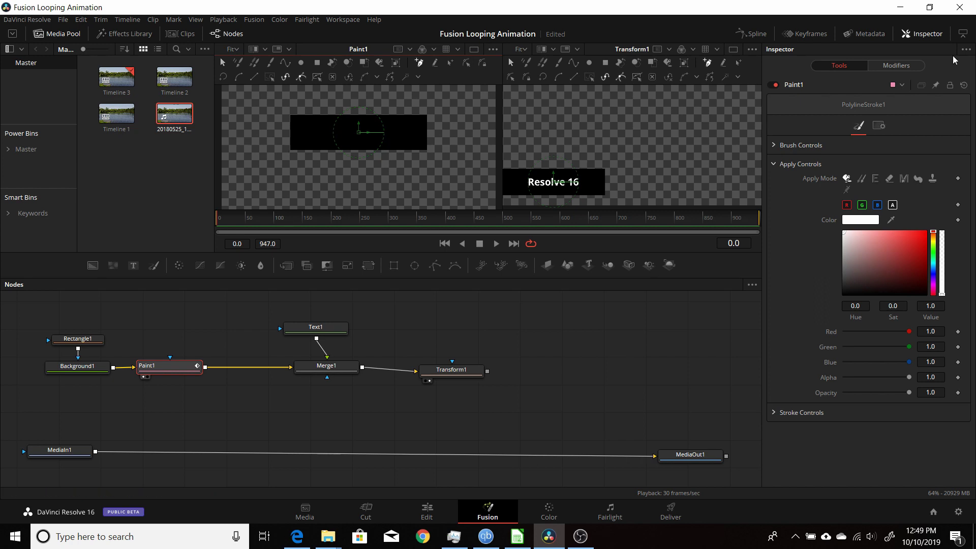
# Give PolylineStroke1 a brush softness of 0.3 and a saturated green colour.
pyautogui.click(908, 66)
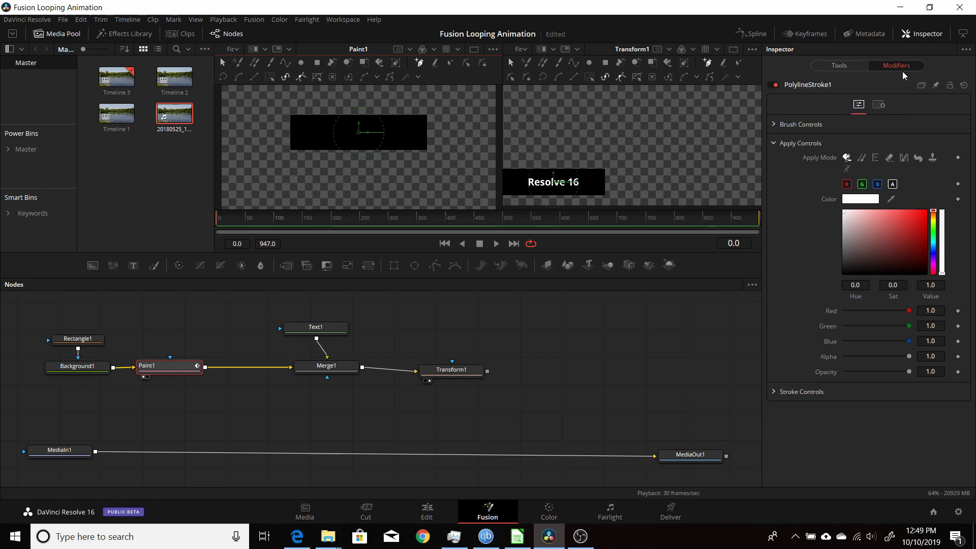
pyautogui.click(775, 125)
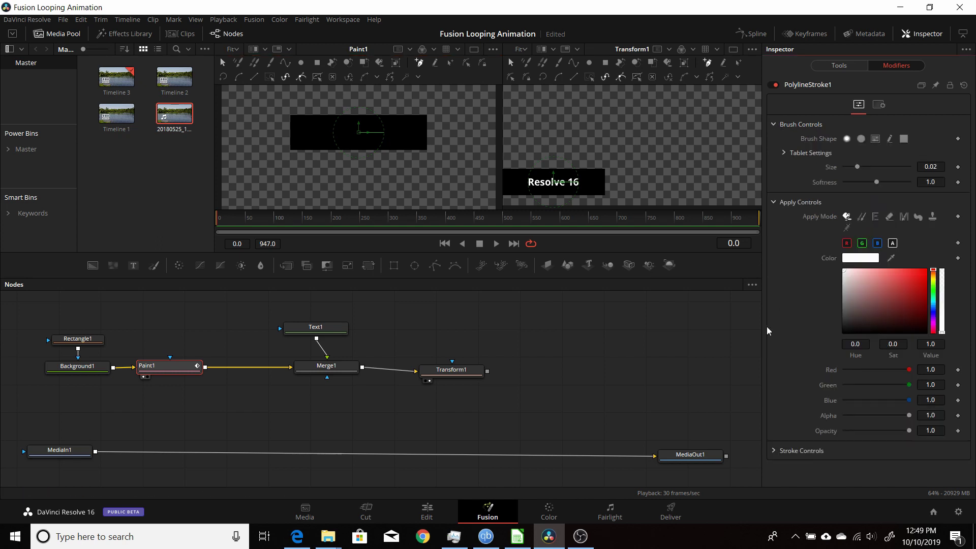
pyautogui.click(775, 452)
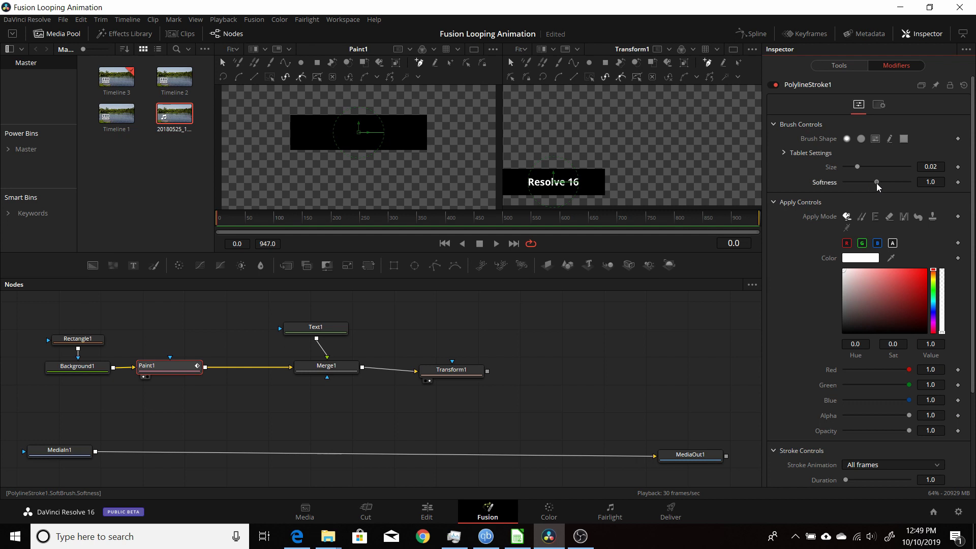
pyautogui.moveTo(877, 183); pyautogui.dragTo(855, 168)
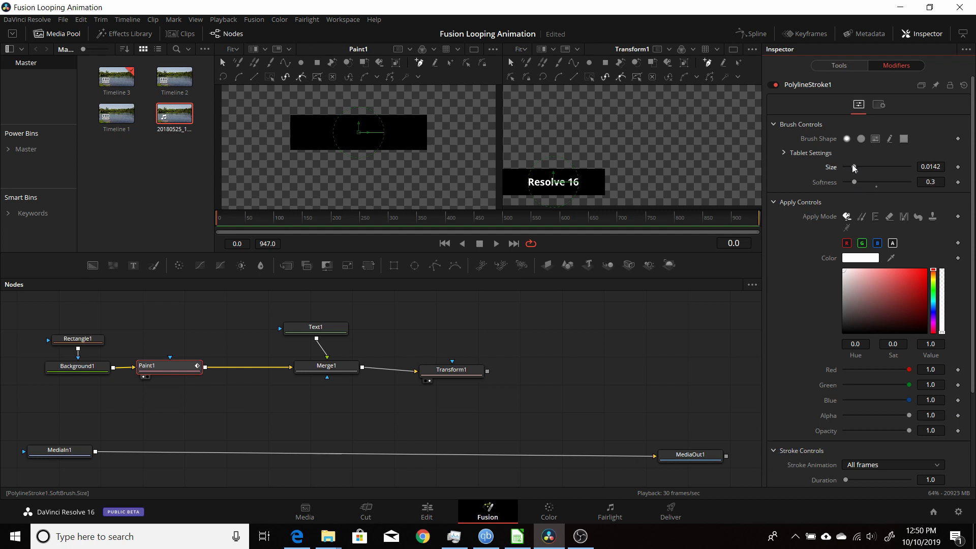
pyautogui.click(935, 291)
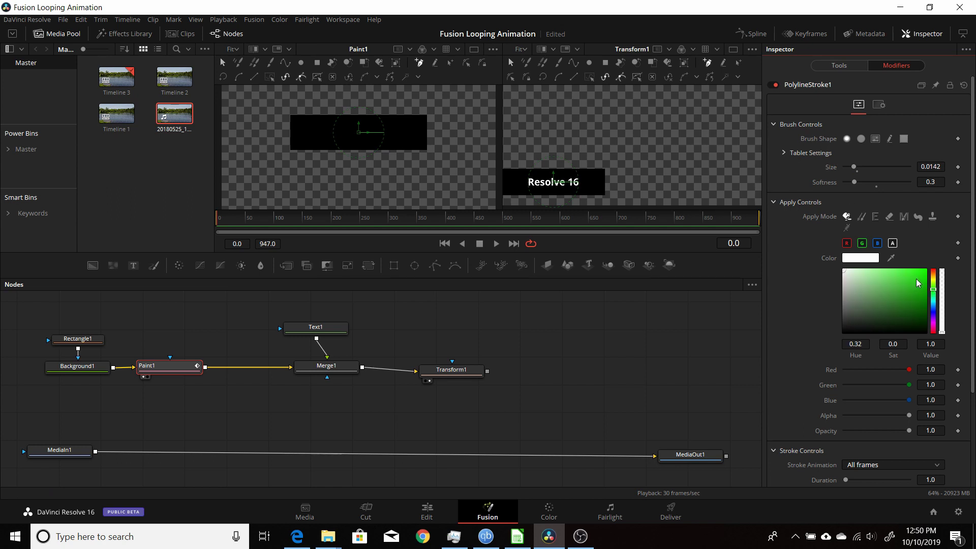
pyautogui.click(916, 279)
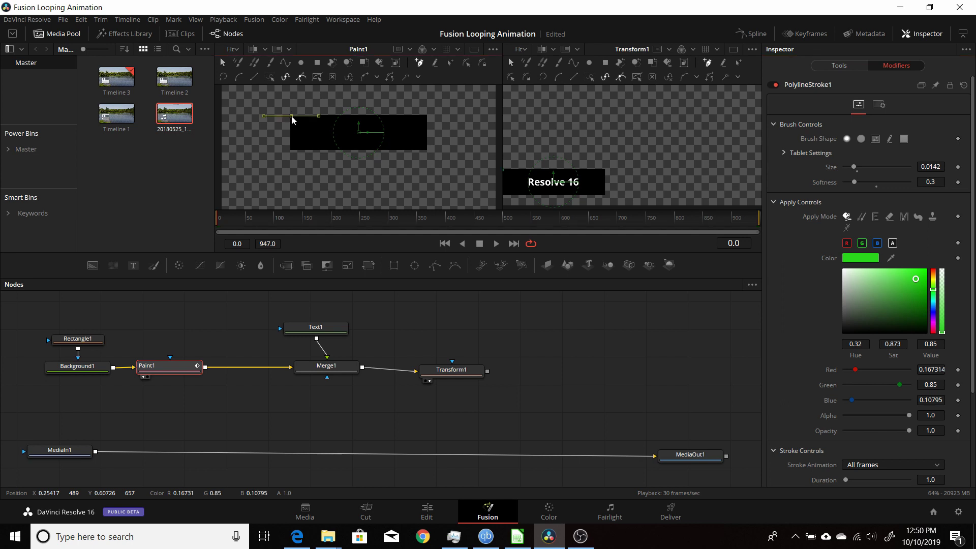
# Trace the black bar's four corners with a closed green polyline stroke.
pyautogui.moveTo(291, 116); pyautogui.dragTo(319, 116)
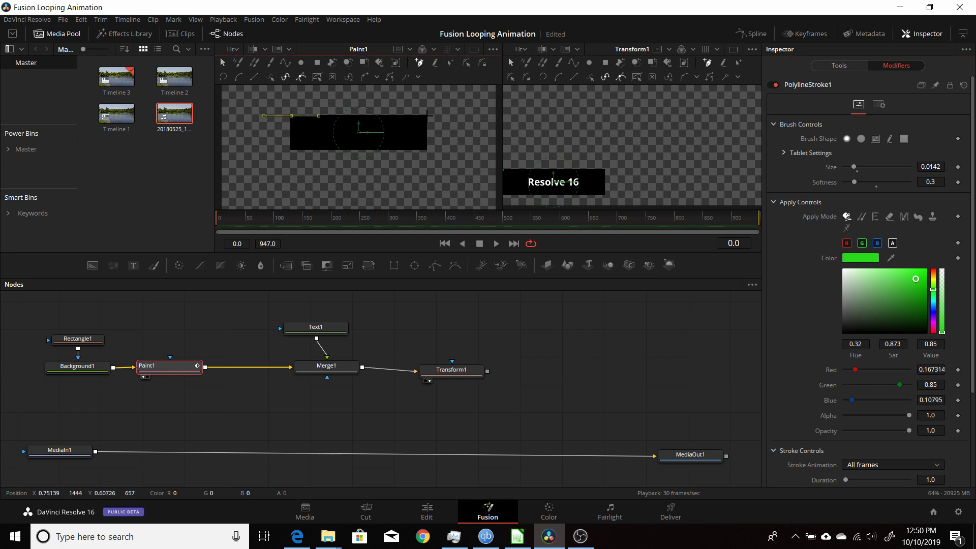
pyautogui.click(427, 116)
pyautogui.click(427, 150)
pyautogui.click(291, 151)
pyautogui.click(292, 117)
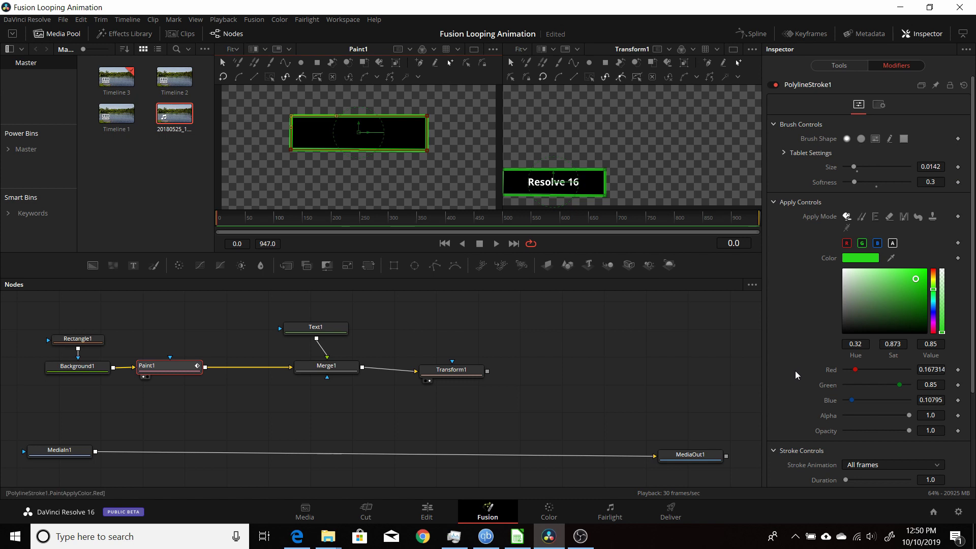
# Set the stroke's Write On end to about 0.106, leaving a short green segment.
pyautogui.scroll(-3, 804, 340)
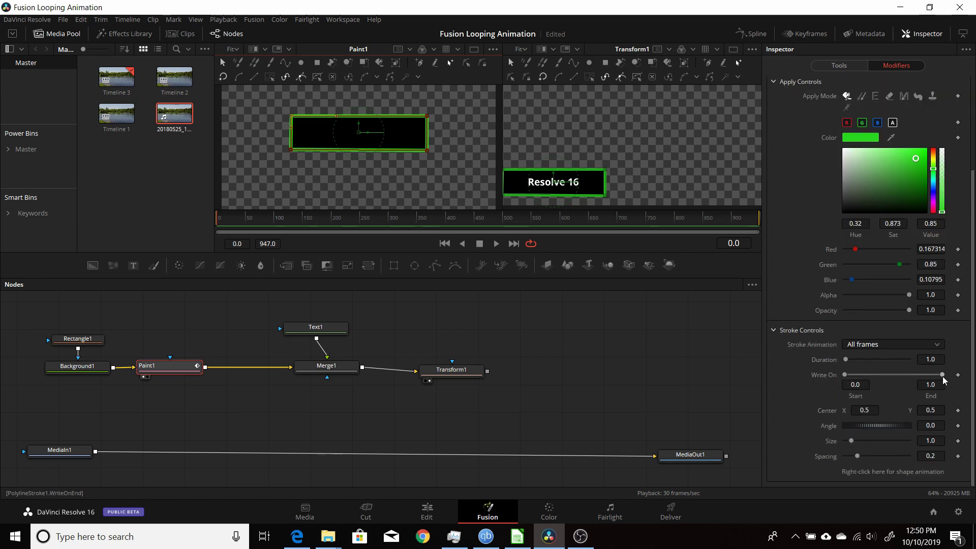
pyautogui.moveTo(943, 379)
pyautogui.mouseDown()
pyautogui.moveTo(850, 395)
pyautogui.moveTo(942, 382)
pyautogui.moveTo(866, 390)
pyautogui.mouseUp()
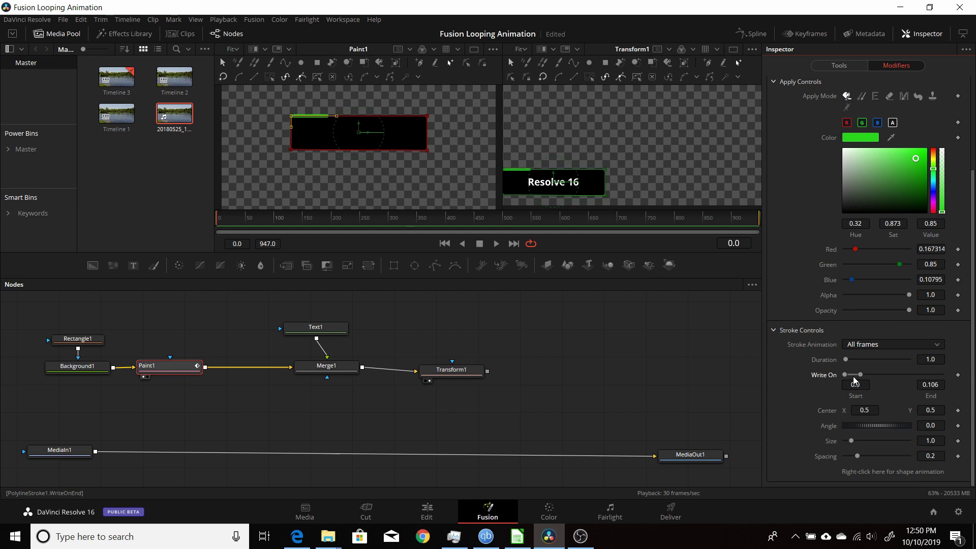
pyautogui.moveTo(854, 377)
pyautogui.mouseDown()
pyautogui.moveTo(943, 379)
pyautogui.moveTo(854, 375)
pyautogui.mouseUp()
# Keyframe Write On at 0.0–0.106 on frame 0 and 0.894–1.0 on frame 29, then play it back.
pyautogui.click(958, 375)
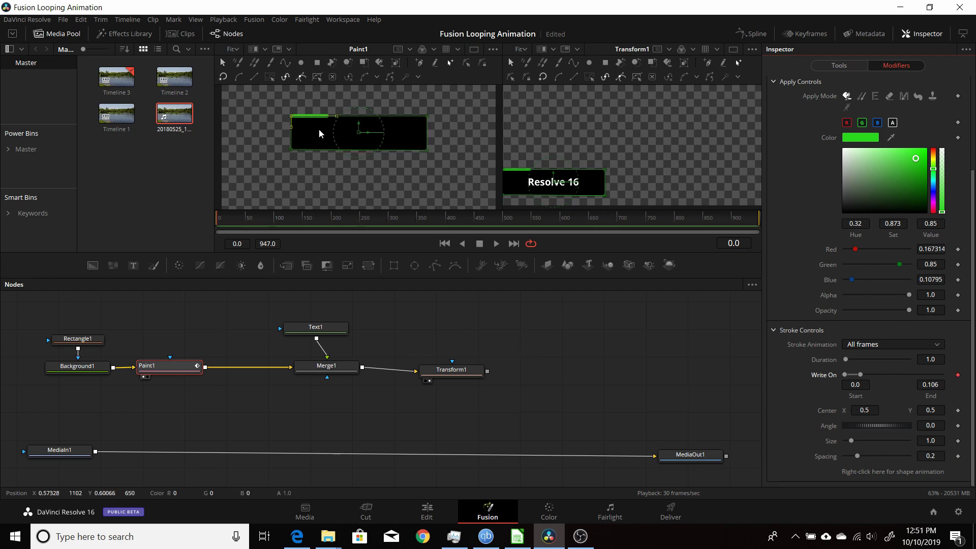
pyautogui.click(227, 222)
pyautogui.moveTo(227, 222); pyautogui.dragTo(233, 218)
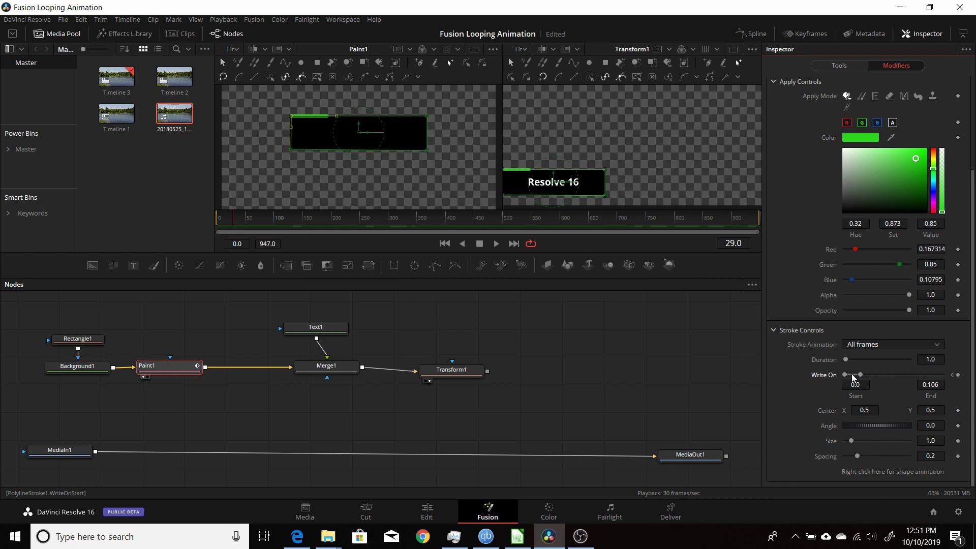
pyautogui.moveTo(853, 377); pyautogui.dragTo(937, 379)
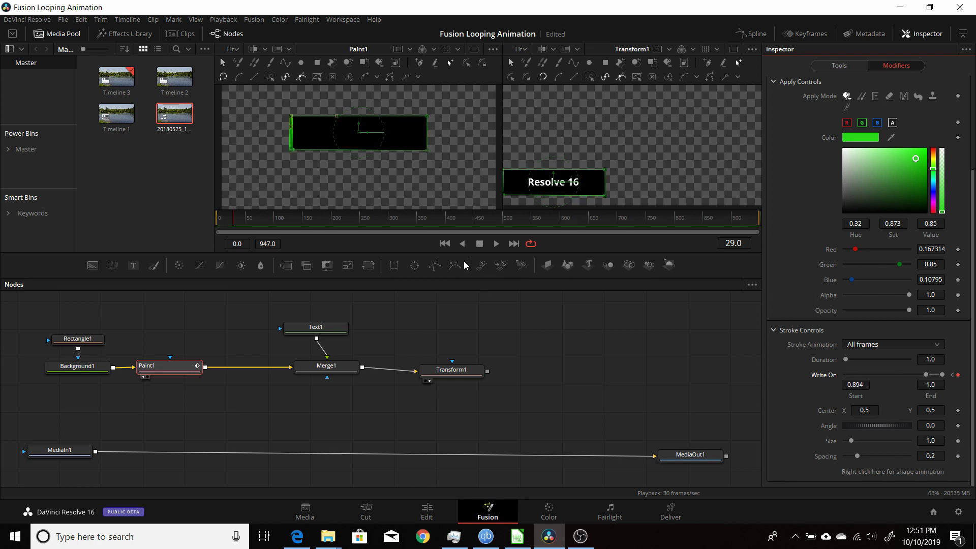
pyautogui.click(447, 246)
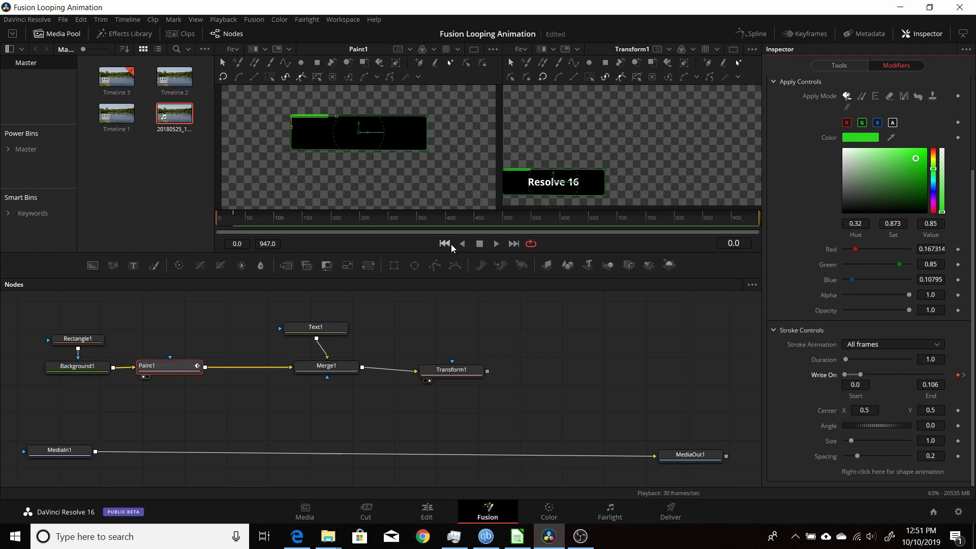
pyautogui.click(497, 244)
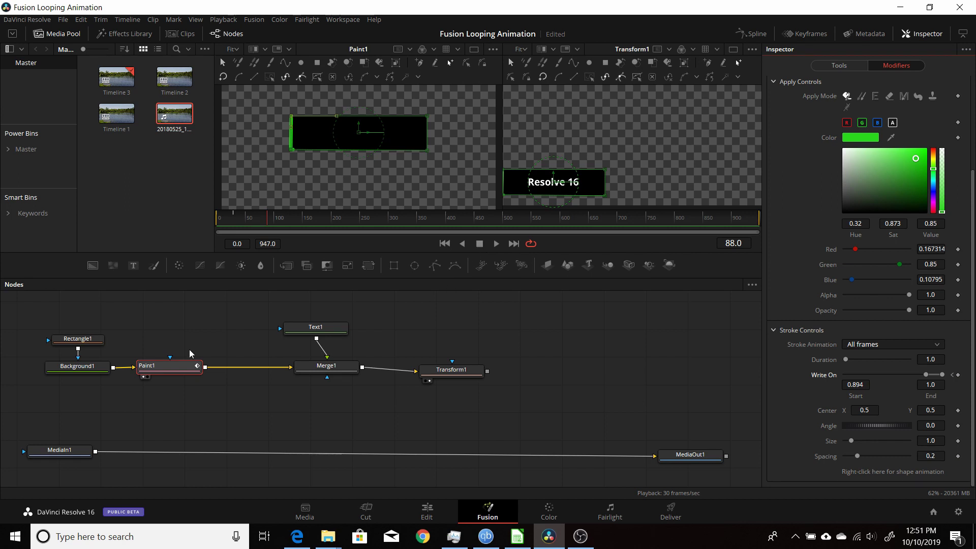
# Show only Paint1's Write On Start and End curves in an enlarged Spline editor, zoomed to fit.
pyautogui.click(752, 33)
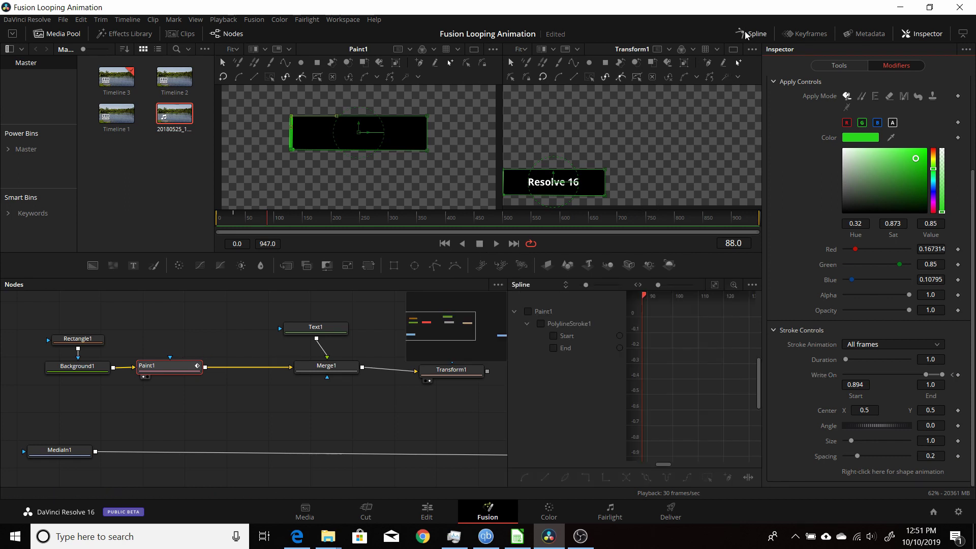
pyautogui.click(183, 372)
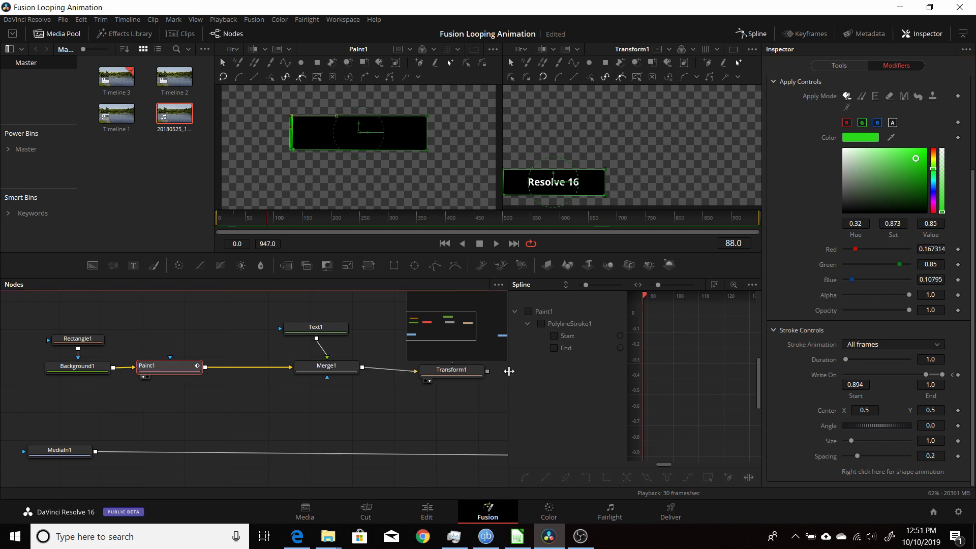
pyautogui.moveTo(506, 372); pyautogui.dragTo(415, 362)
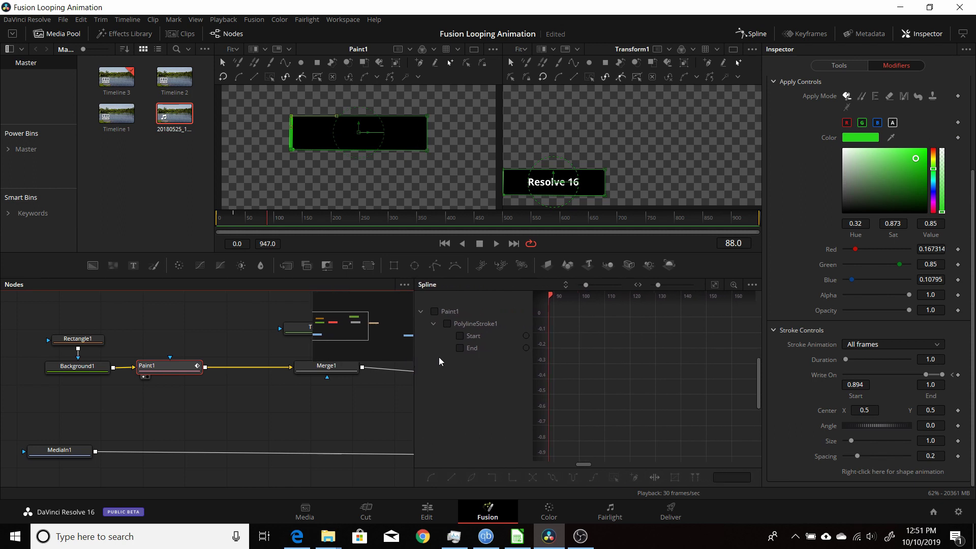
pyautogui.click(752, 285)
pyautogui.click(721, 299)
pyautogui.click(460, 335)
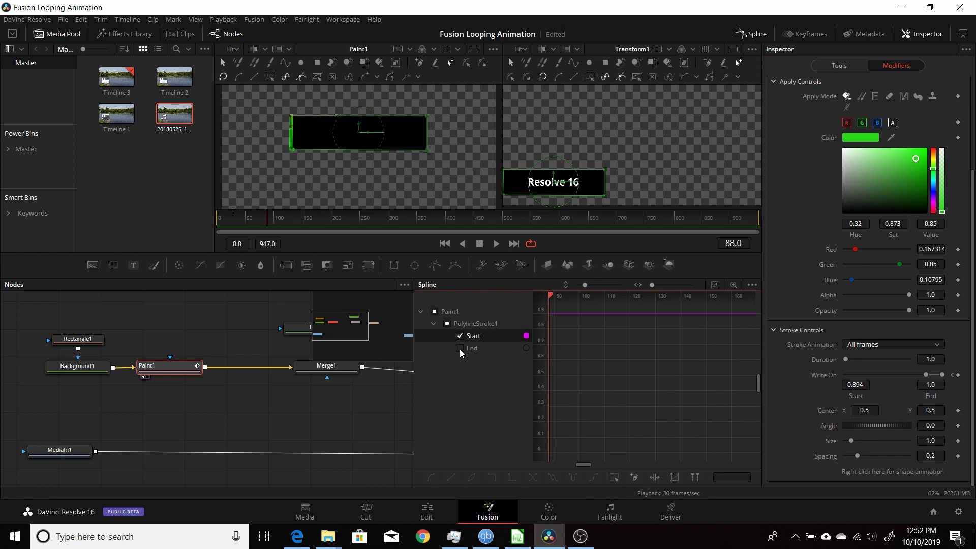
pyautogui.click(460, 348)
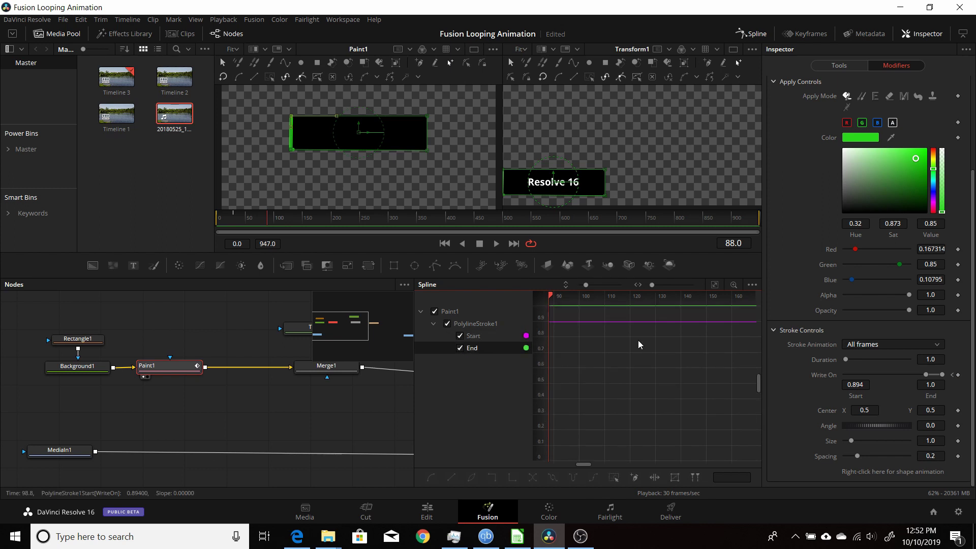
pyautogui.click(715, 286)
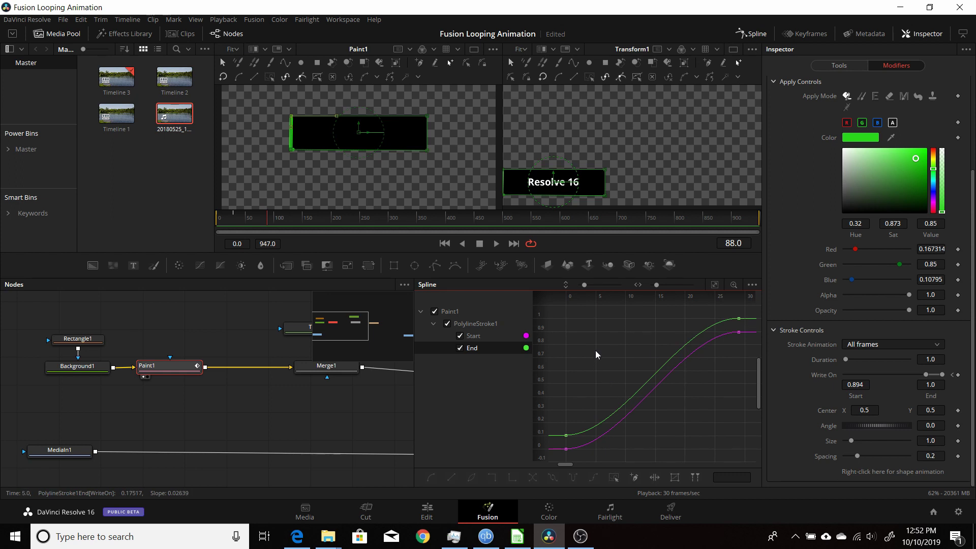
# Select all keyframes on both curves and set them to loop.
pyautogui.hotkey('ctrl', 'a')
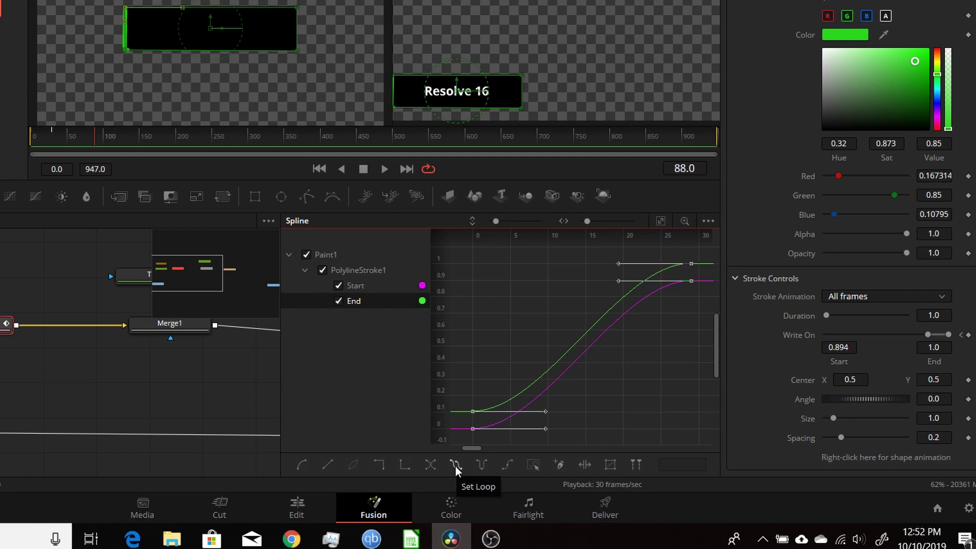
pyautogui.click(455, 465)
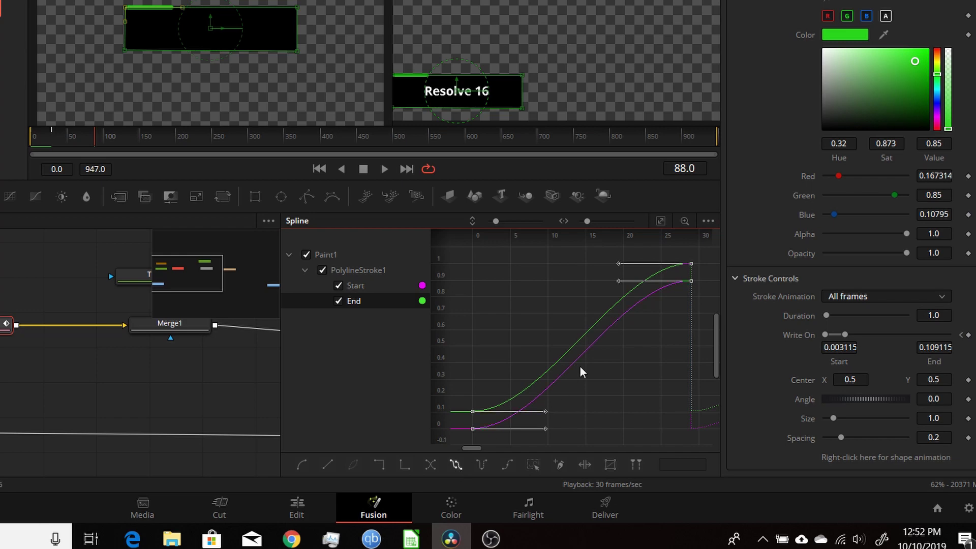
pyautogui.moveTo(477, 447)
pyautogui.mouseDown()
pyautogui.moveTo(521, 451)
pyautogui.moveTo(465, 439)
pyautogui.mouseUp()
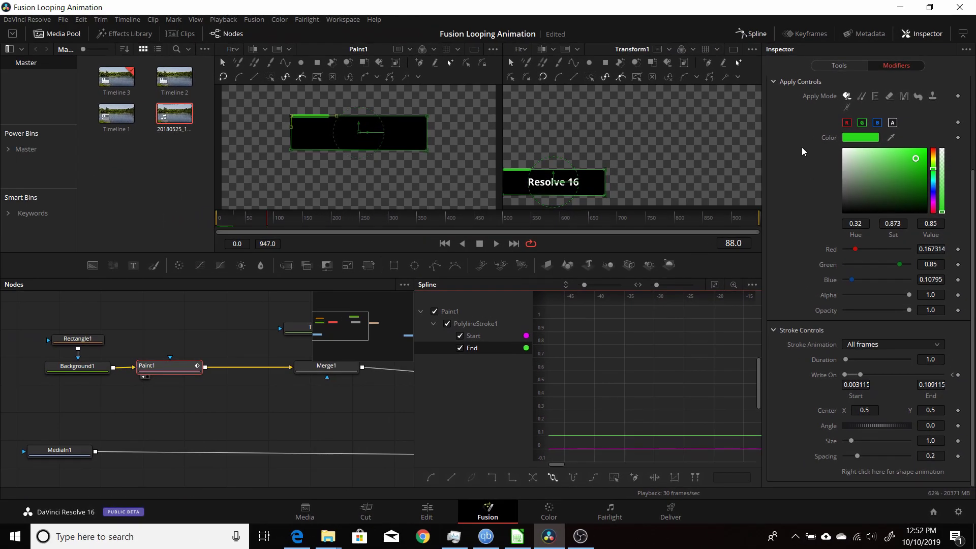
# Replay the looping stroke from the first frame, then stop in the reopened Spline editor.
pyautogui.click(749, 34)
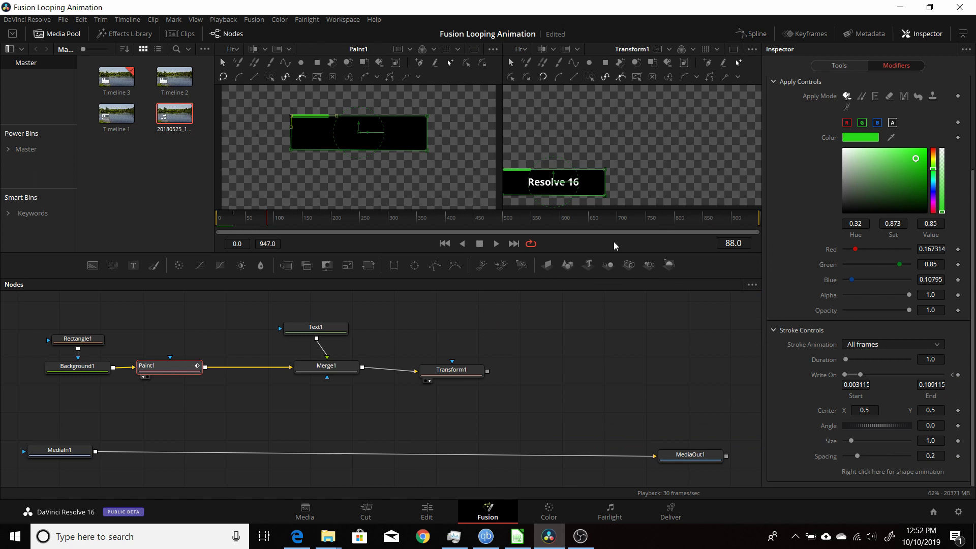
pyautogui.click(445, 244)
pyautogui.click(496, 244)
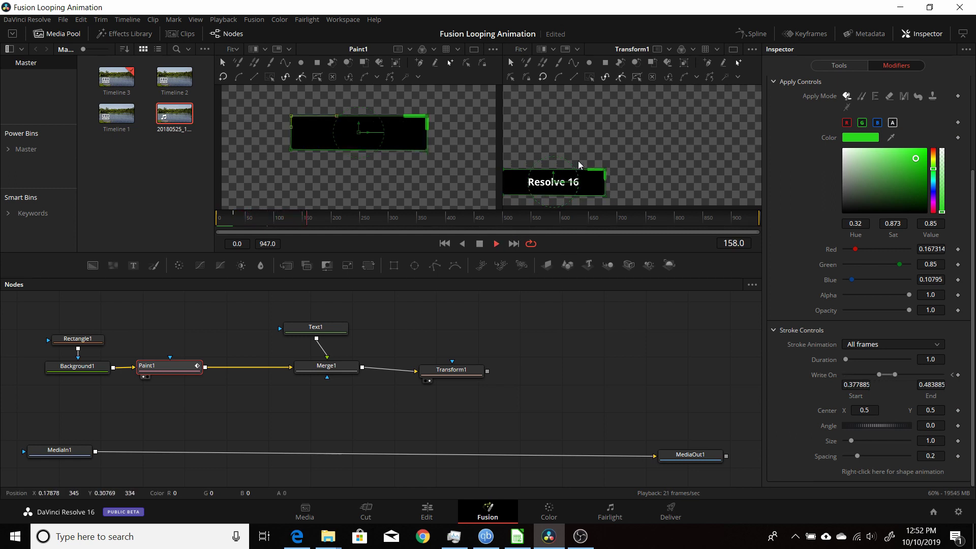
pyautogui.click(751, 34)
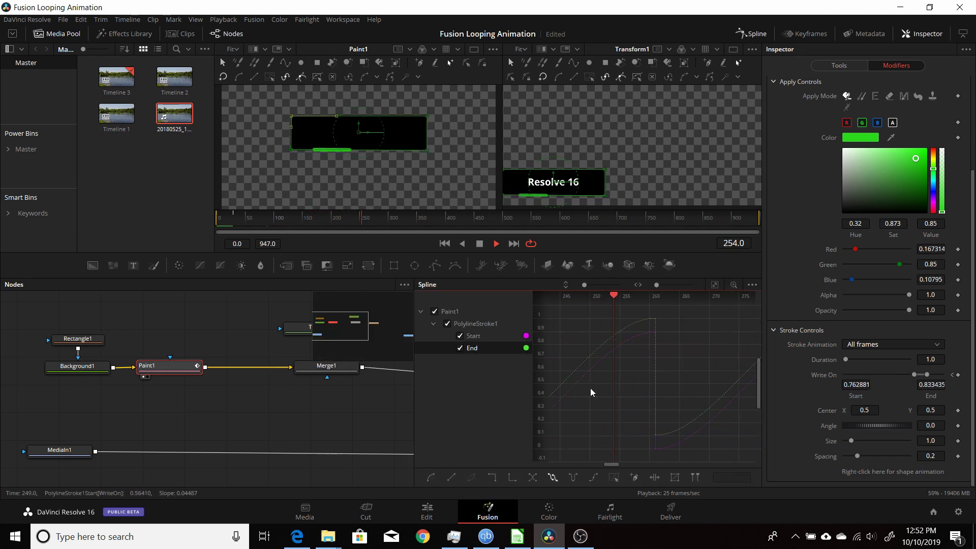
pyautogui.press('space')
# Lengthen the End curve's ease into its top keyframe, replay to check, and close the Spline editor.
pyautogui.moveTo(611, 462); pyautogui.dragTo(576, 464)
pyautogui.click(715, 284)
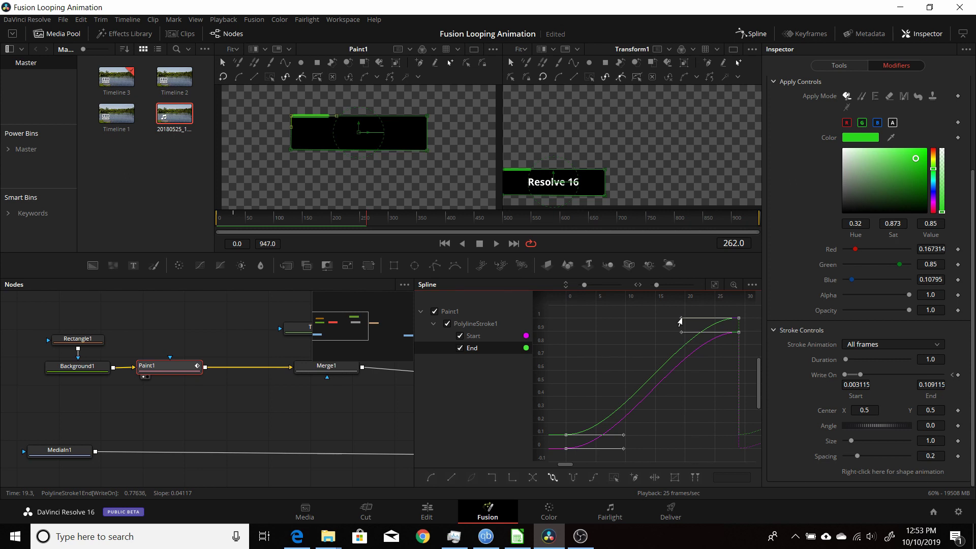
pyautogui.moveTo(680, 321); pyautogui.dragTo(637, 337)
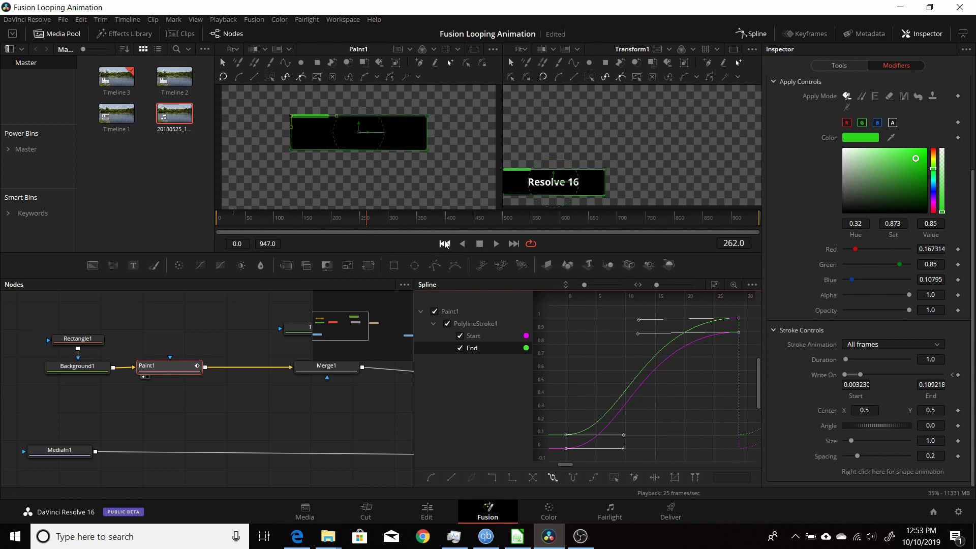
pyautogui.click(444, 244)
pyautogui.click(497, 244)
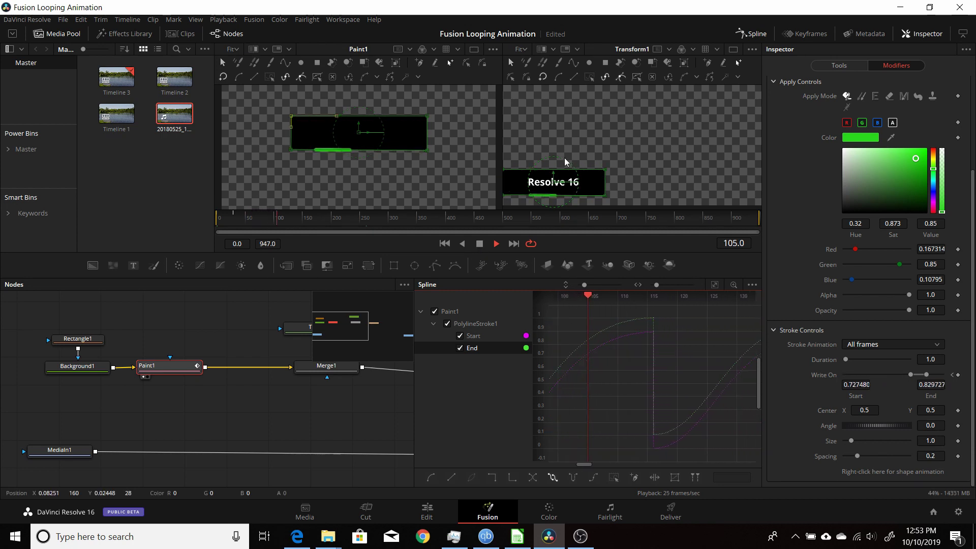
pyautogui.click(479, 244)
pyautogui.click(749, 34)
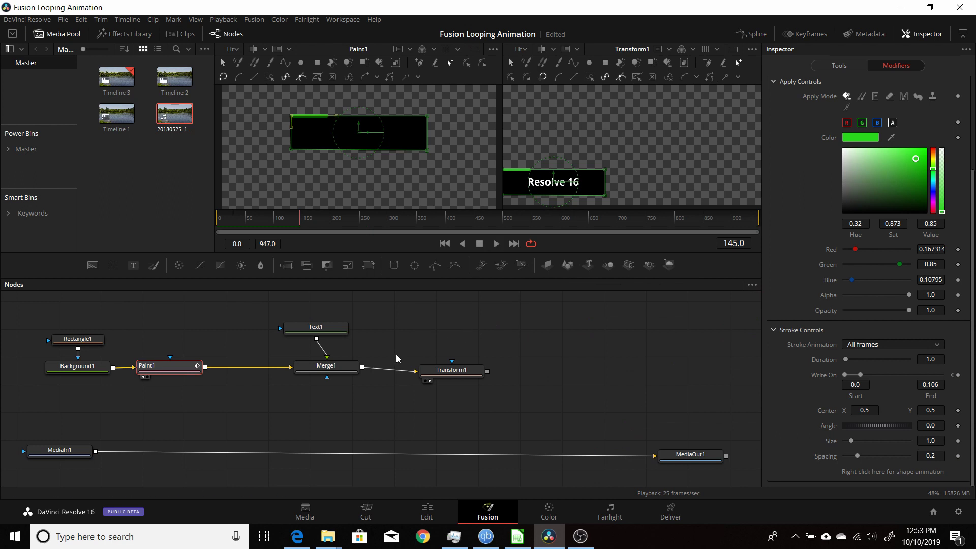
# Keyframe Transform1's Center off-screen left at frame 0 and back in frame at 31.
pyautogui.click(444, 244)
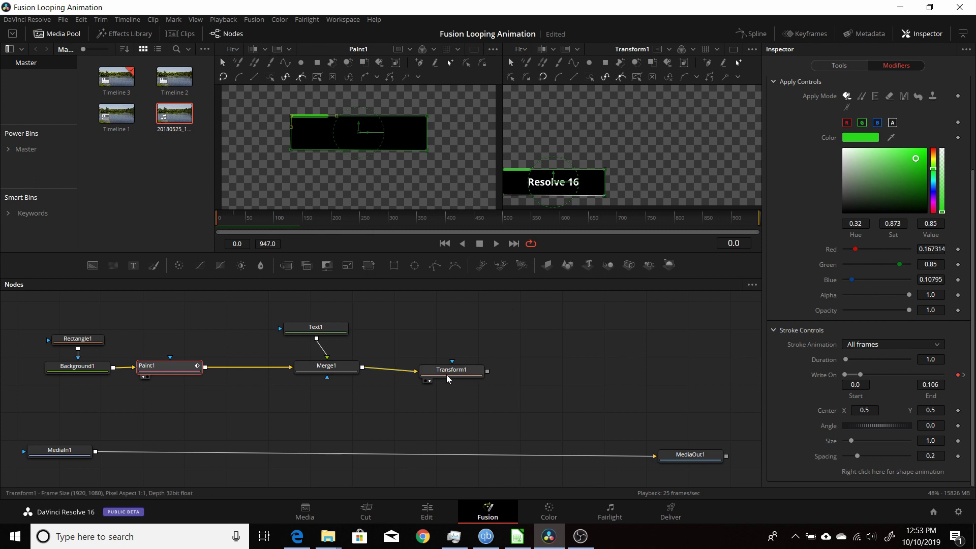
pyautogui.moveTo(447, 374); pyautogui.dragTo(450, 369)
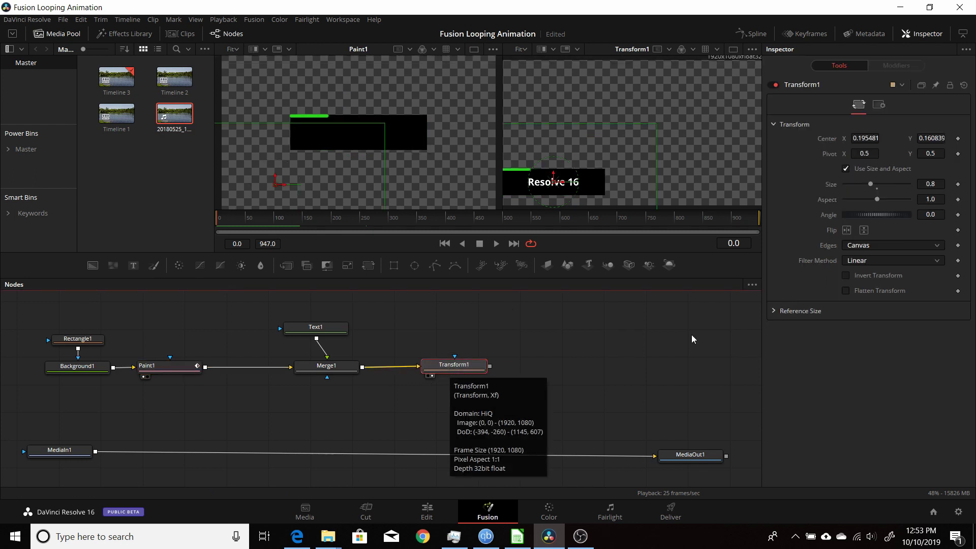
pyautogui.click(959, 139)
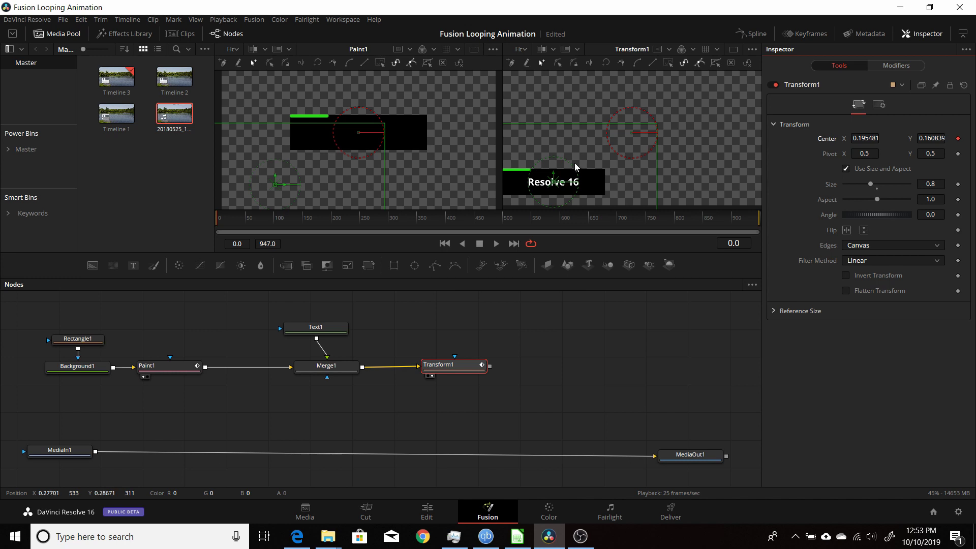
pyautogui.scroll(-1, 564, 182)
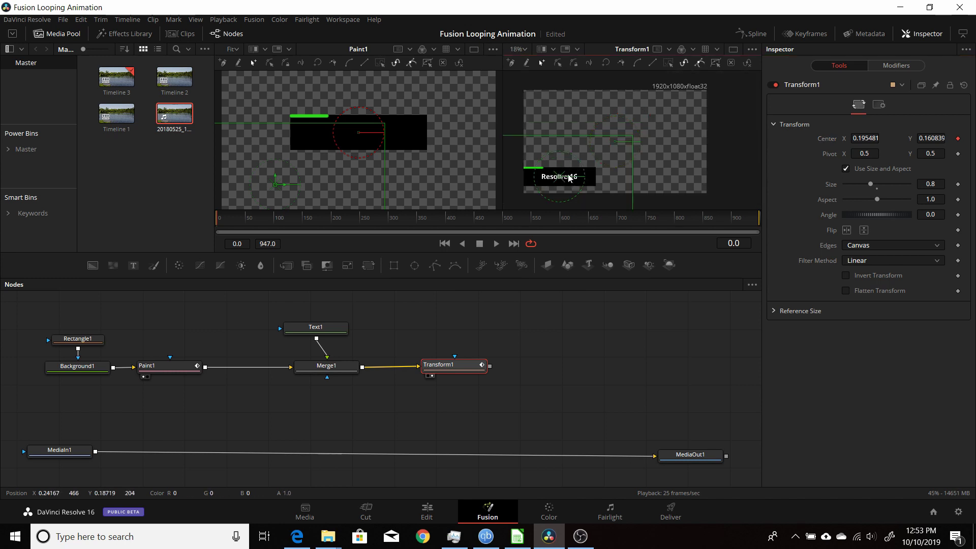
pyautogui.moveTo(575, 179); pyautogui.dragTo(492, 184)
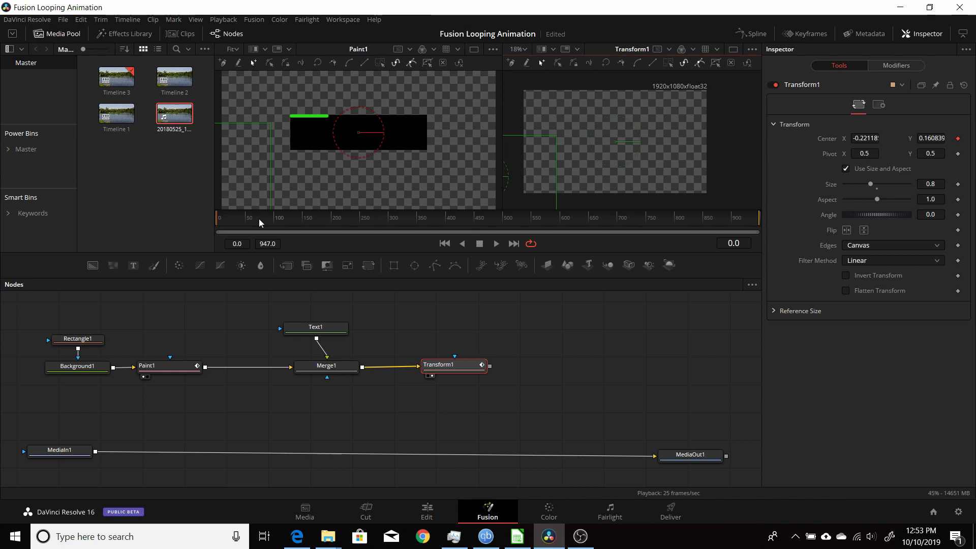
pyautogui.click(234, 217)
pyautogui.scroll(-2, 558, 170)
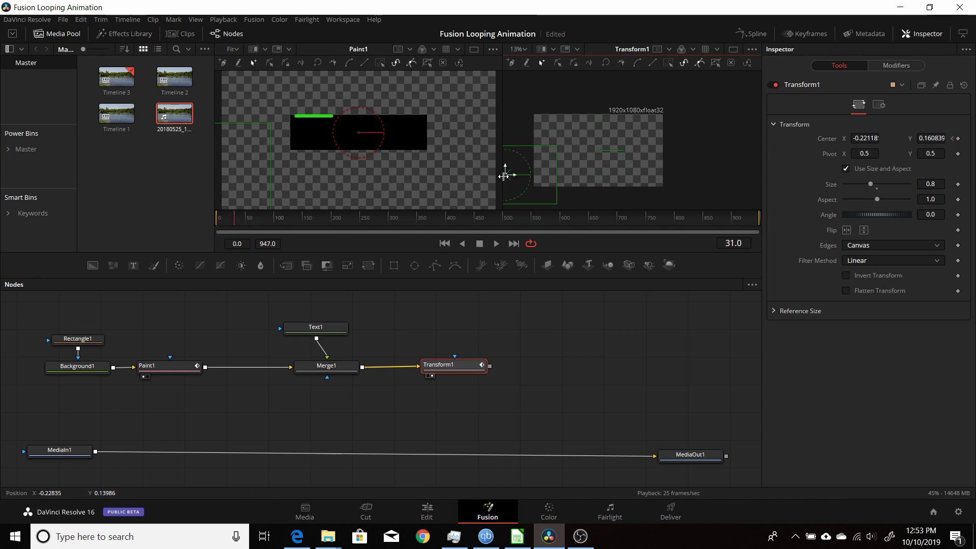
pyautogui.moveTo(512, 175); pyautogui.dragTo(563, 177)
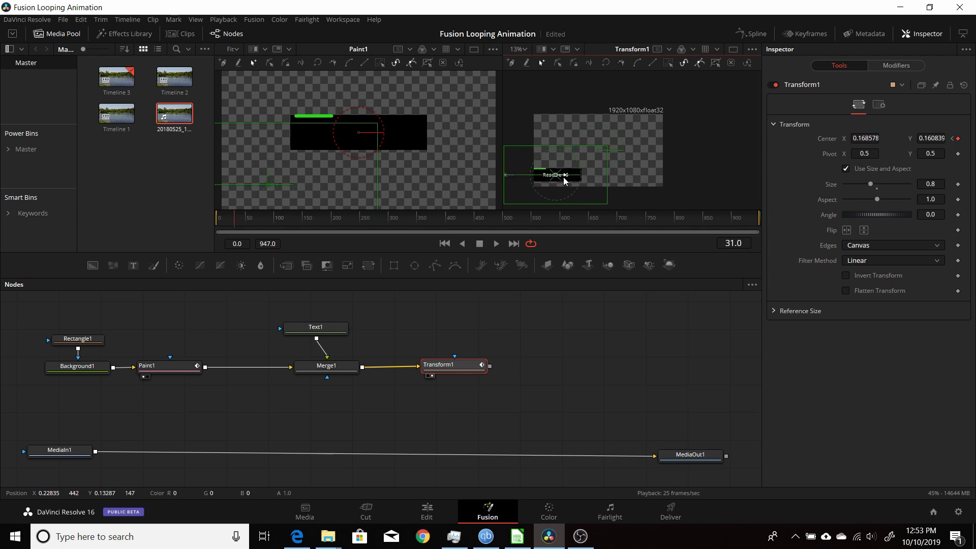
# Add a hold Center keyframe at 196 and slide the title out left to X -0.229059 at 218.
pyautogui.moveTo(249, 221)
pyautogui.mouseDown()
pyautogui.moveTo(348, 215)
pyautogui.moveTo(329, 218)
pyautogui.mouseUp()
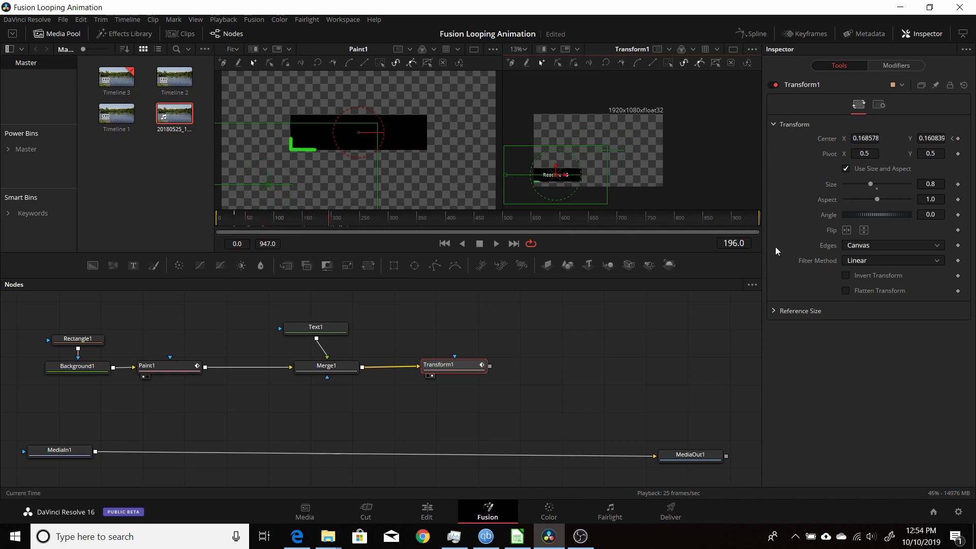
pyautogui.click(957, 139)
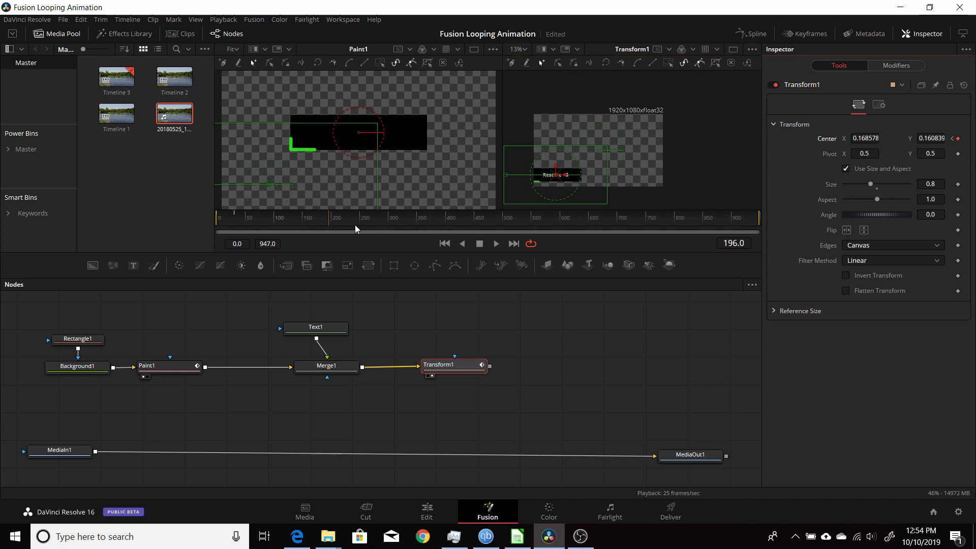
pyautogui.click(342, 215)
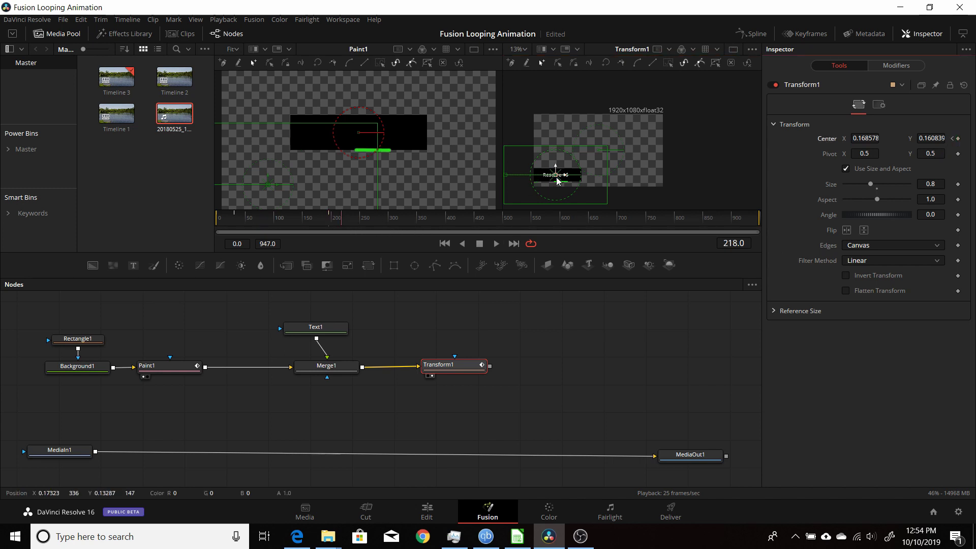
pyautogui.moveTo(566, 179); pyautogui.dragTo(513, 178)
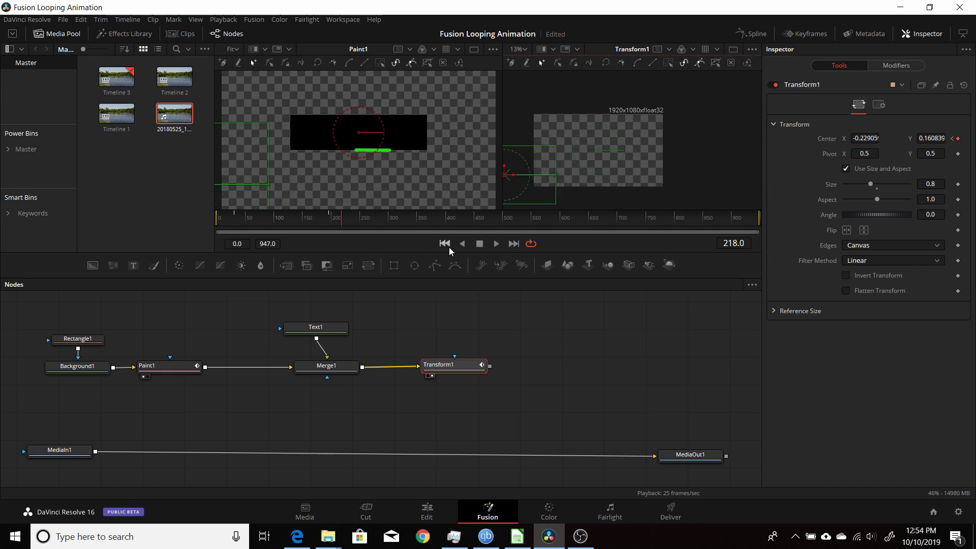
pyautogui.click(522, 49)
pyautogui.click(520, 63)
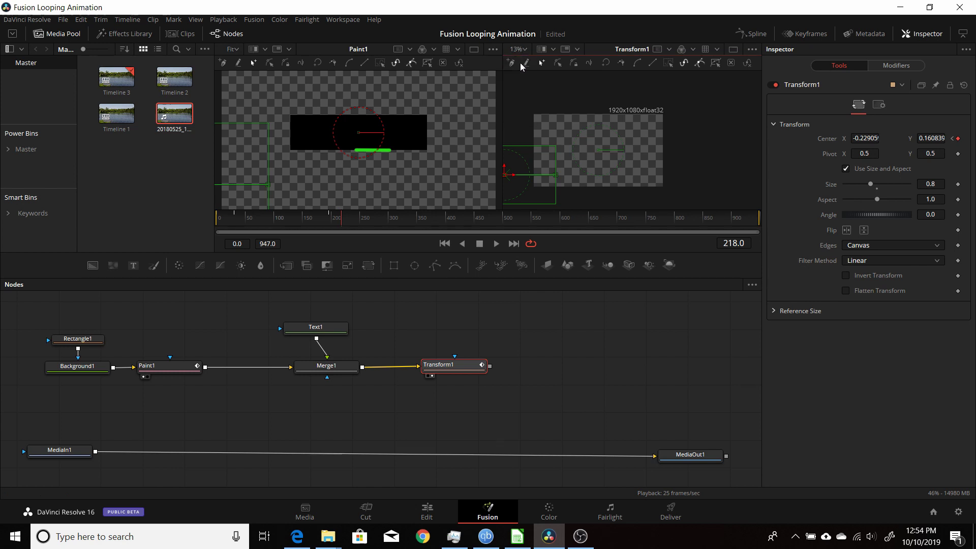
pyautogui.click(444, 243)
pyautogui.click(496, 244)
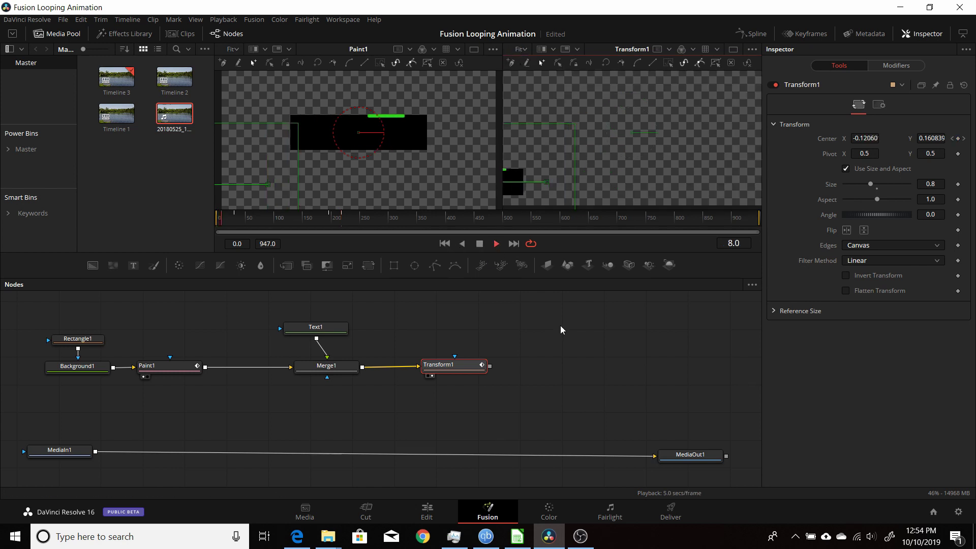
pyautogui.click(549, 346)
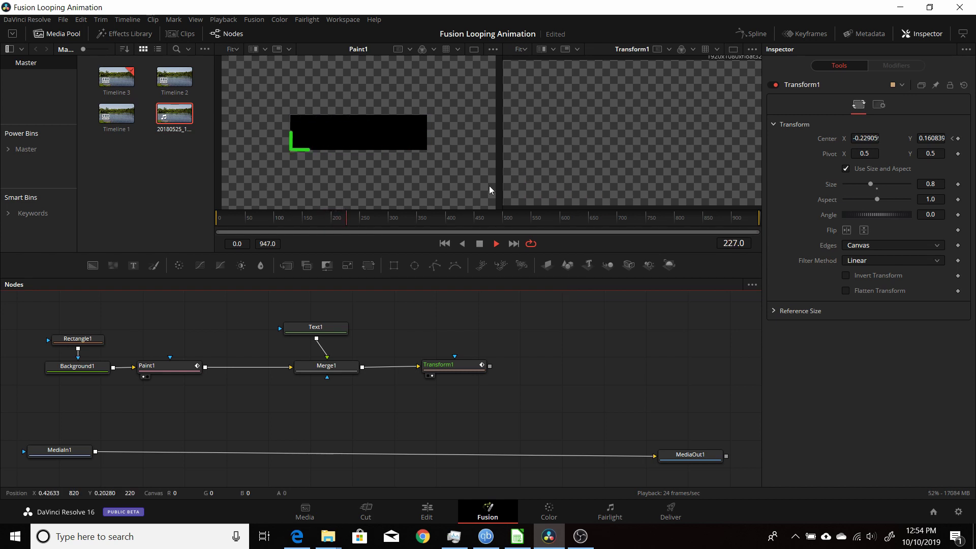
pyautogui.click(479, 244)
pyautogui.click(445, 243)
pyautogui.click(501, 244)
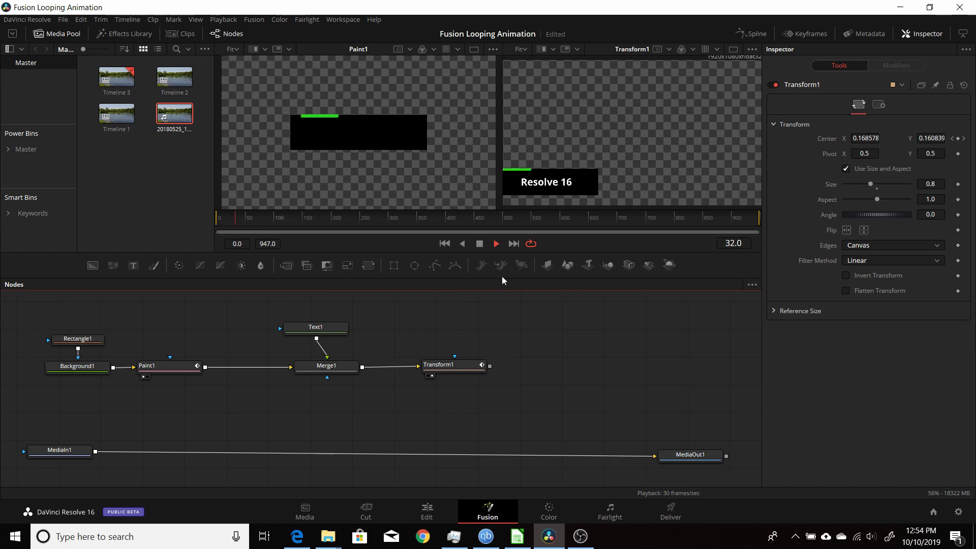
pyautogui.click(479, 244)
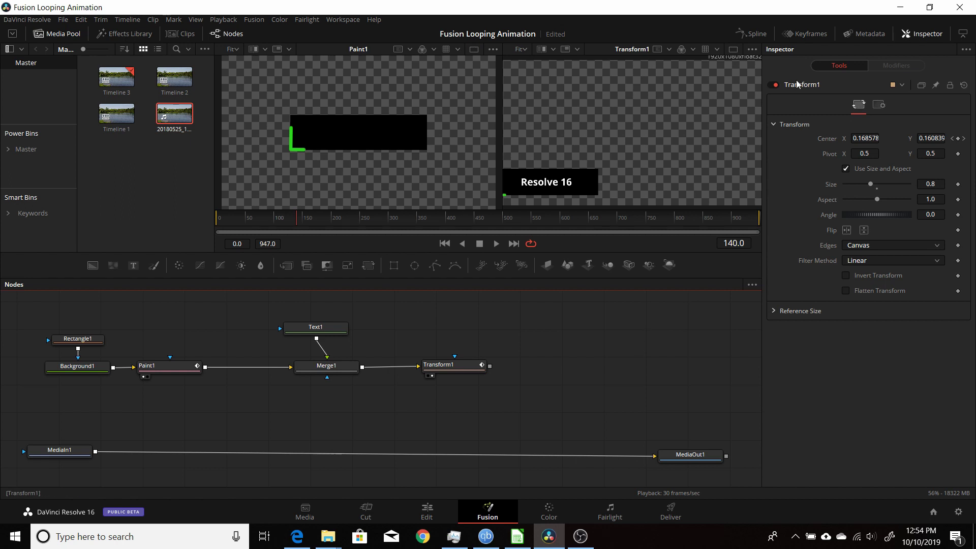
pyautogui.click(752, 34)
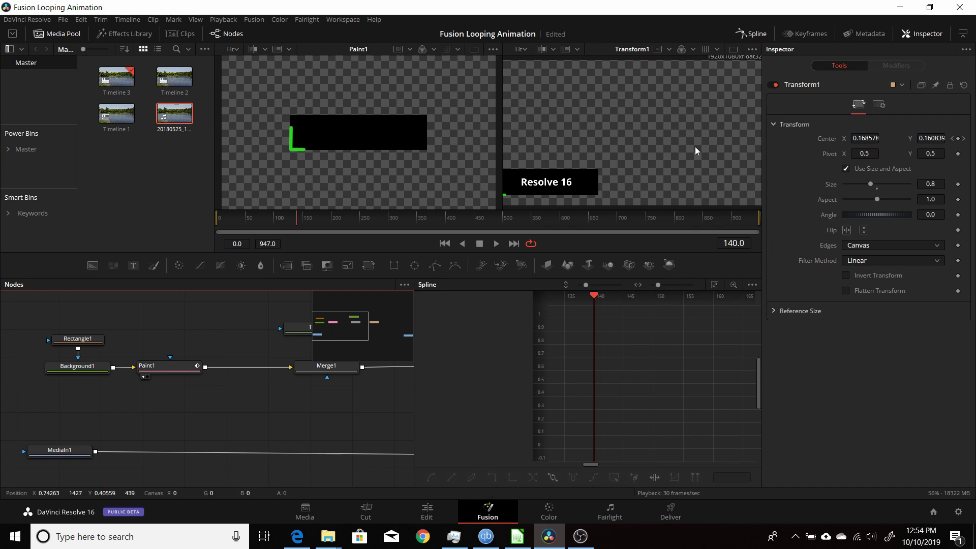
pyautogui.click(745, 34)
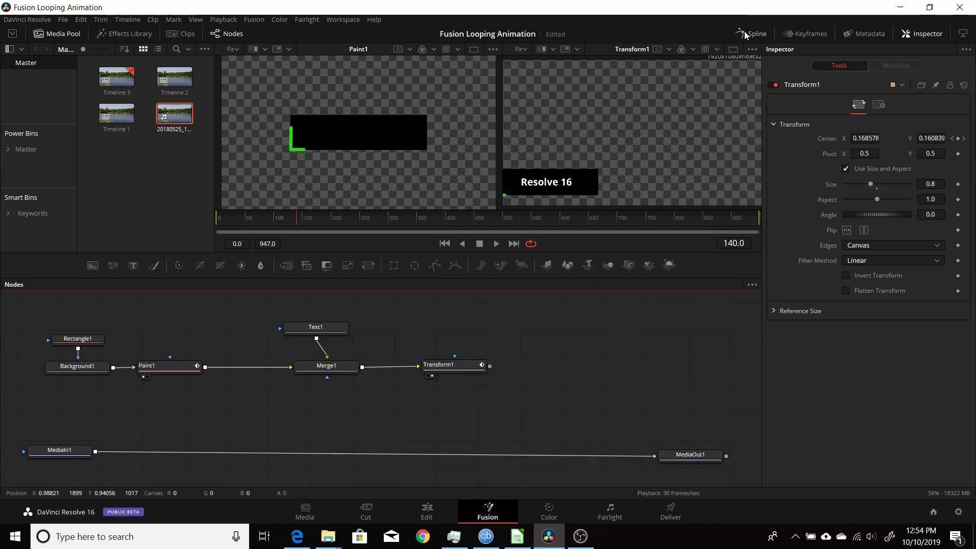